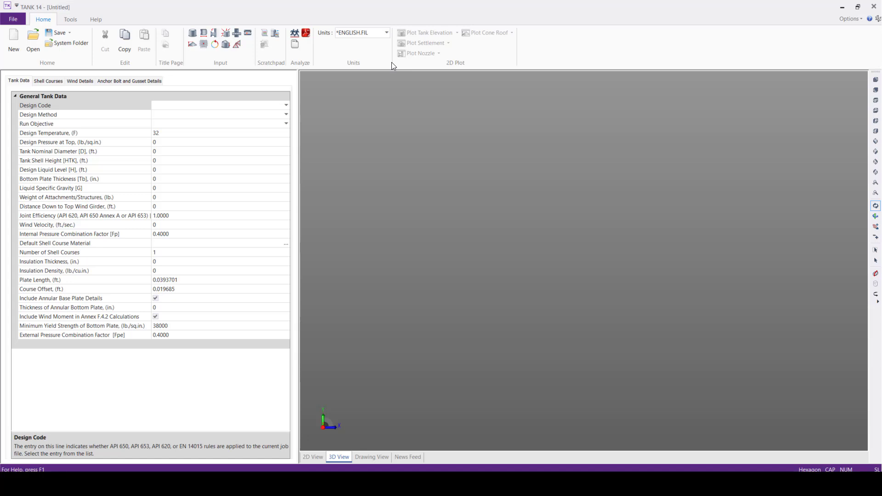
Keep the English units file, then browse the Tools and Help ribbon commands.
left_click(387, 35)
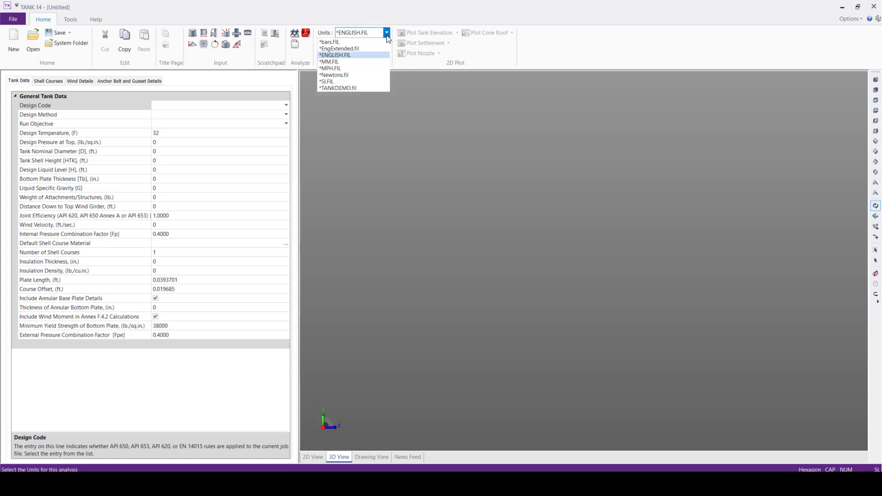
left_click(365, 53)
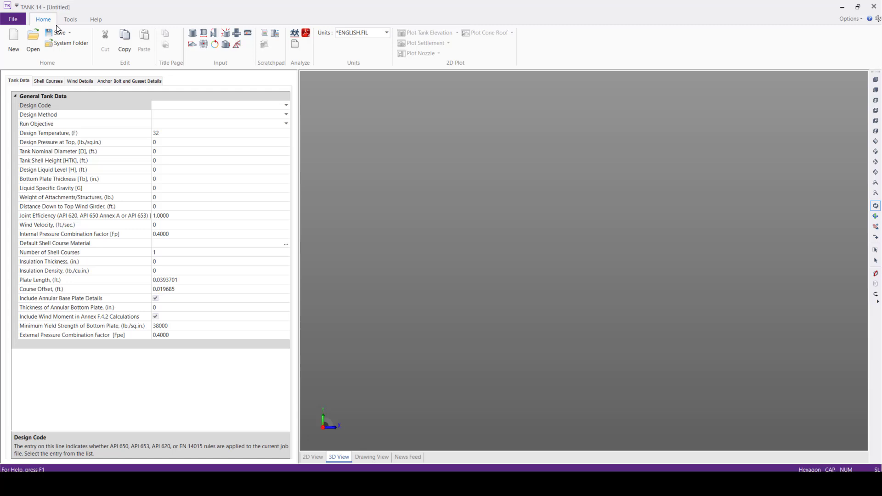
left_click(72, 21)
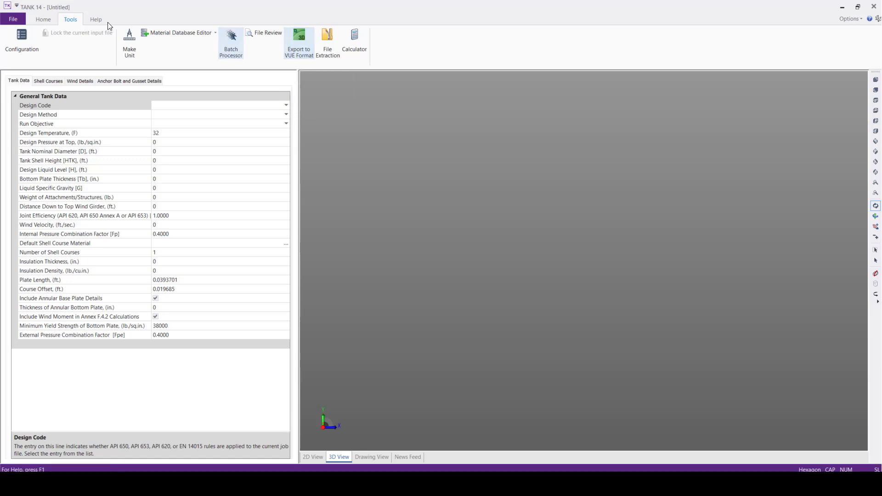
left_click(96, 20)
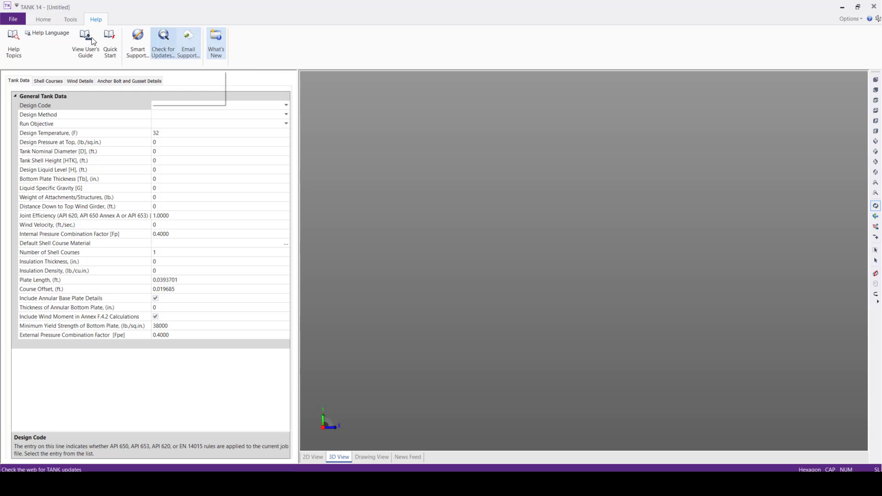
Show the Hexagon Newsfeed page and scroll through its TANK version listings.
left_click(74, 20)
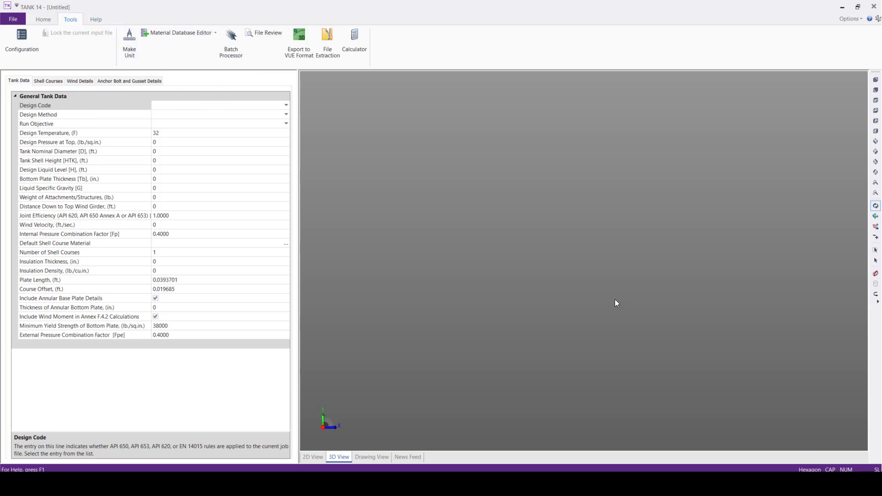
left_click(408, 458)
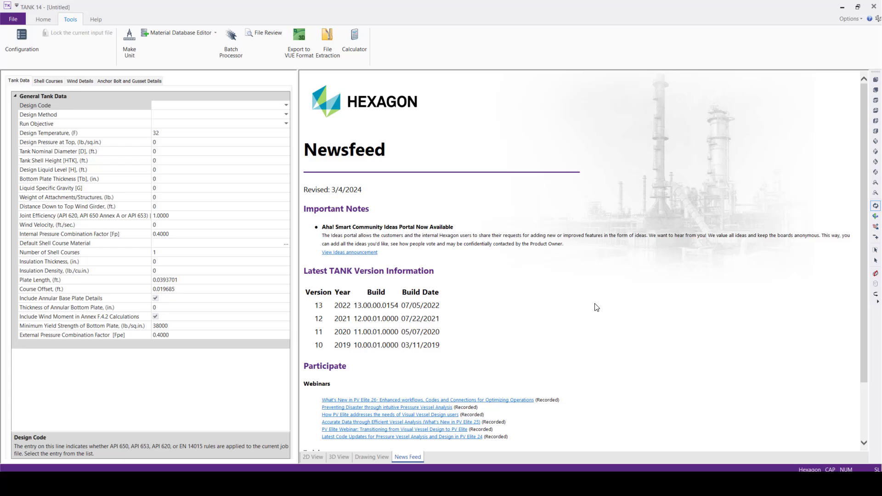
scroll(569, 300, "down", 1)
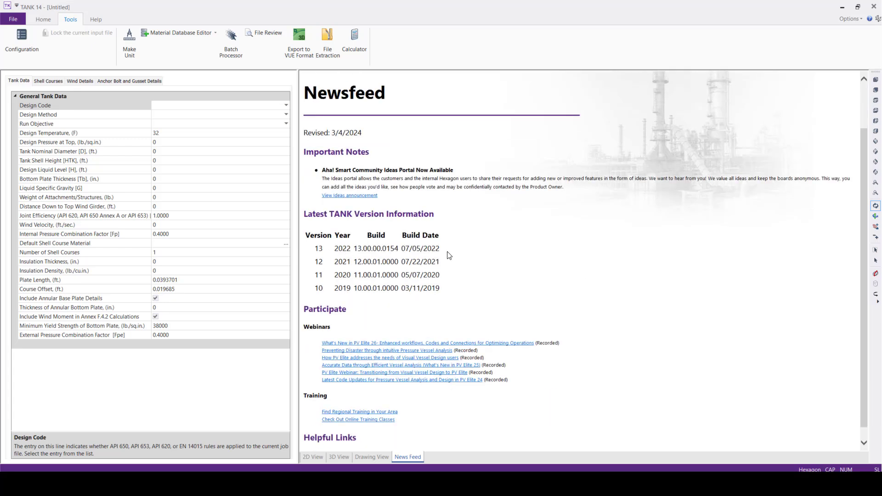
scroll(535, 283, "down", 1)
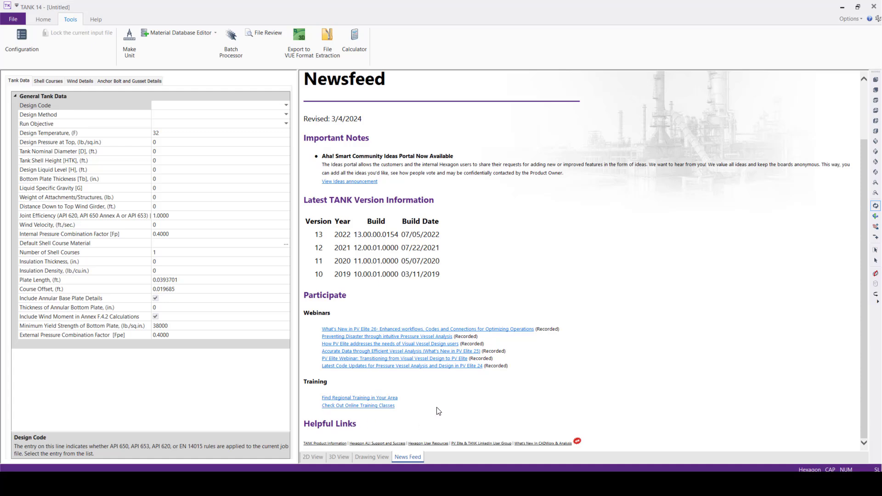
scroll(438, 408, "up", 2)
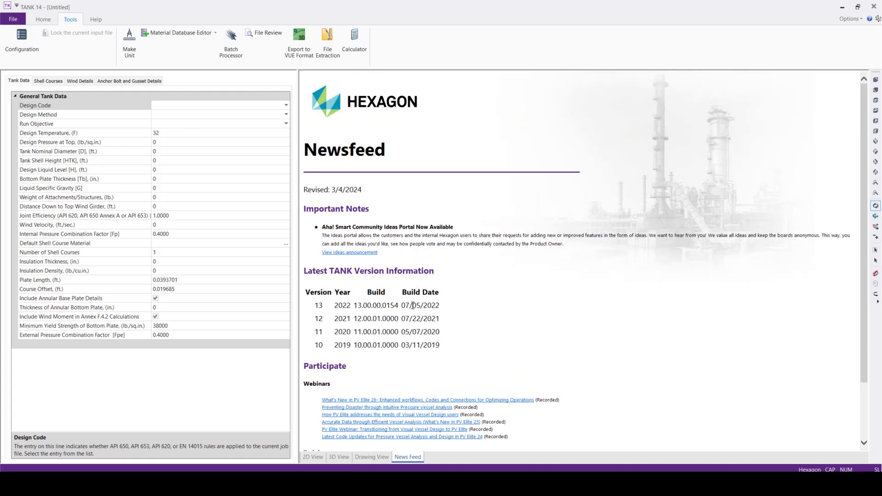
Set the default units file to *TANKDEMO.fil in Tools > Configuration for metric units.
left_click(43, 19)
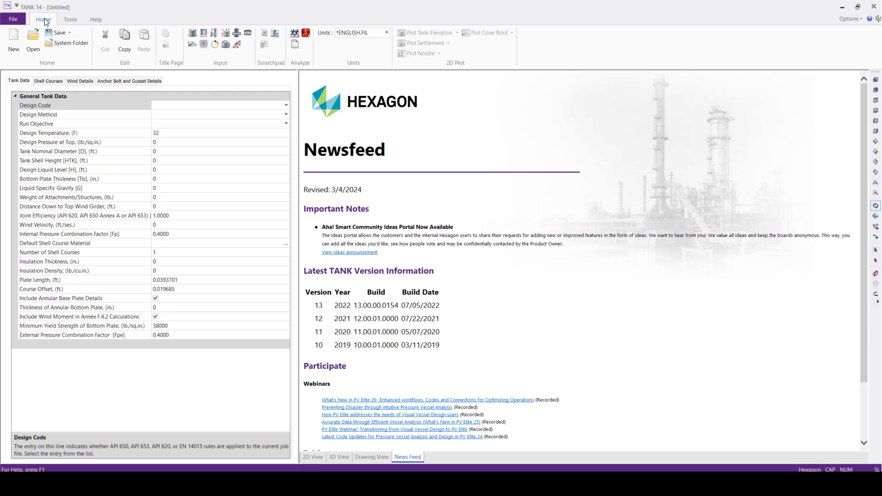
left_click(70, 20)
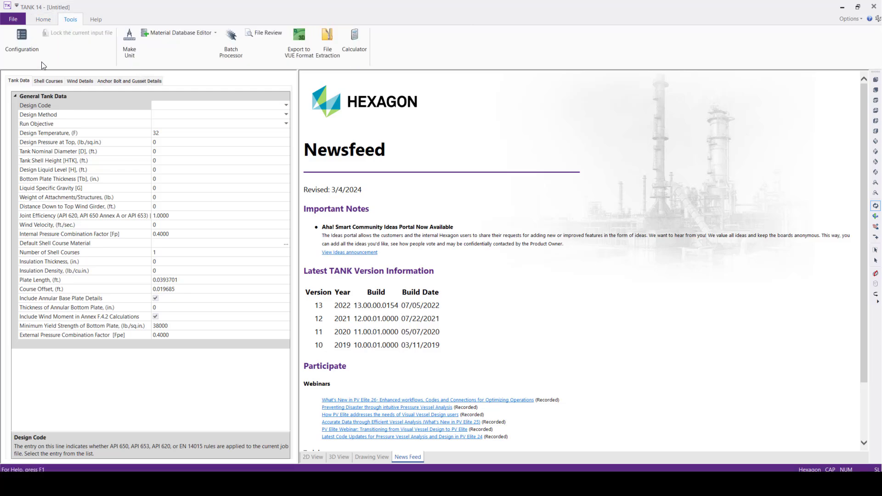
left_click(14, 51)
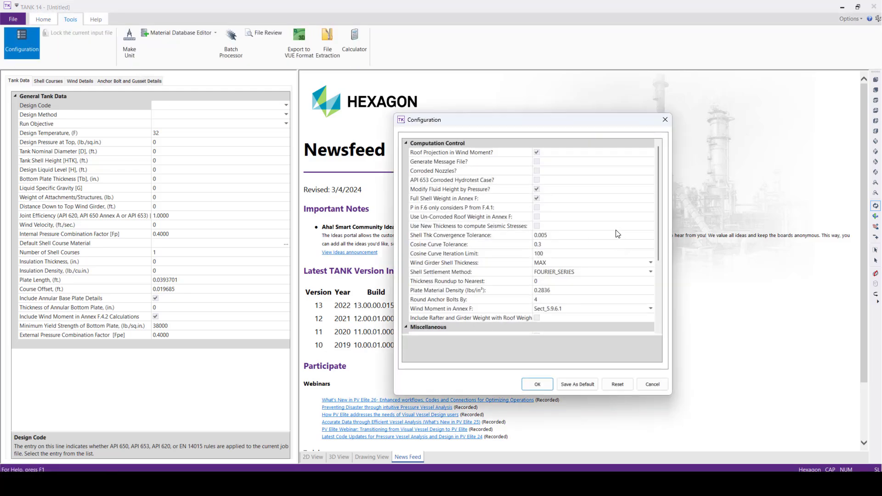
scroll(617, 233, "down", 10)
scroll(617, 234, "up", 4)
scroll(624, 233, "down", 4)
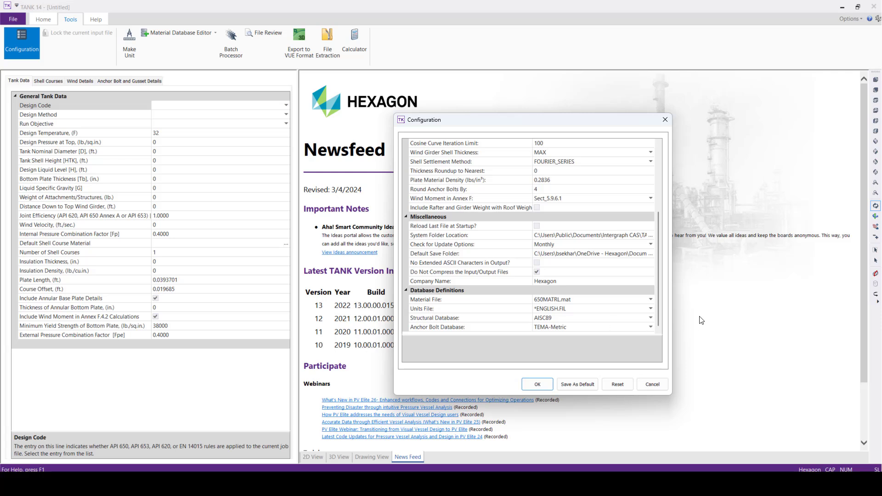
left_click(650, 308)
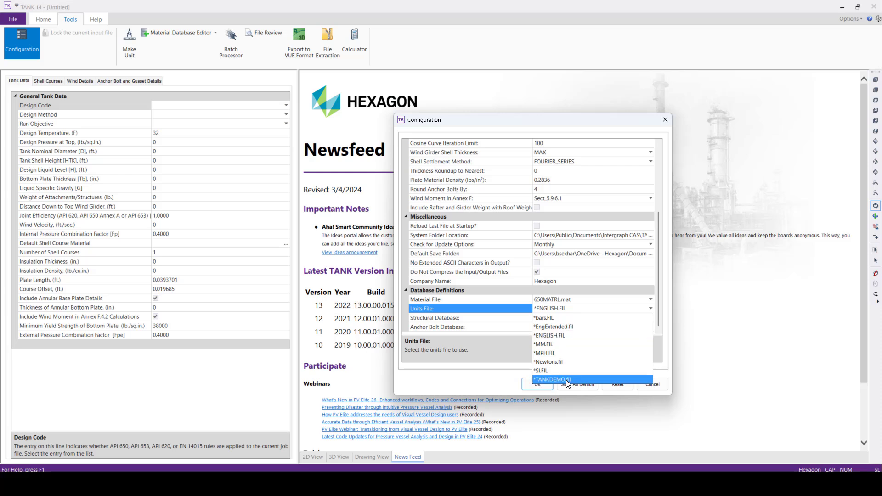
left_click(567, 380)
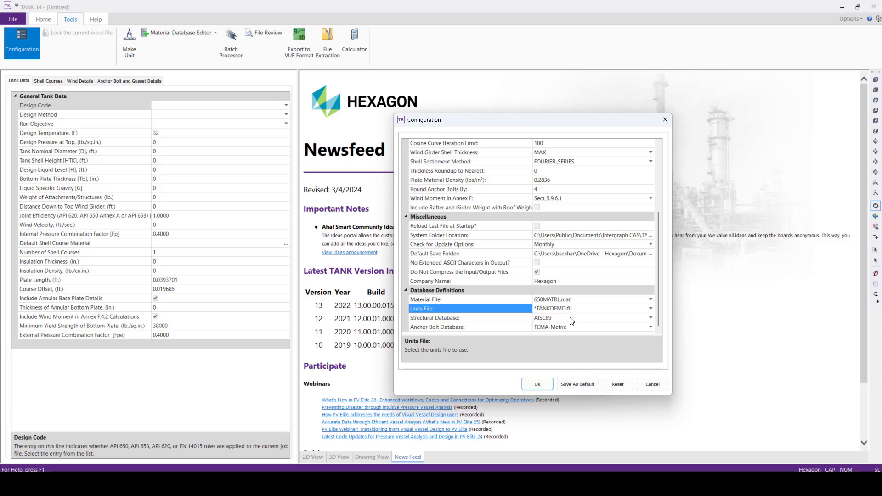
left_click(536, 384)
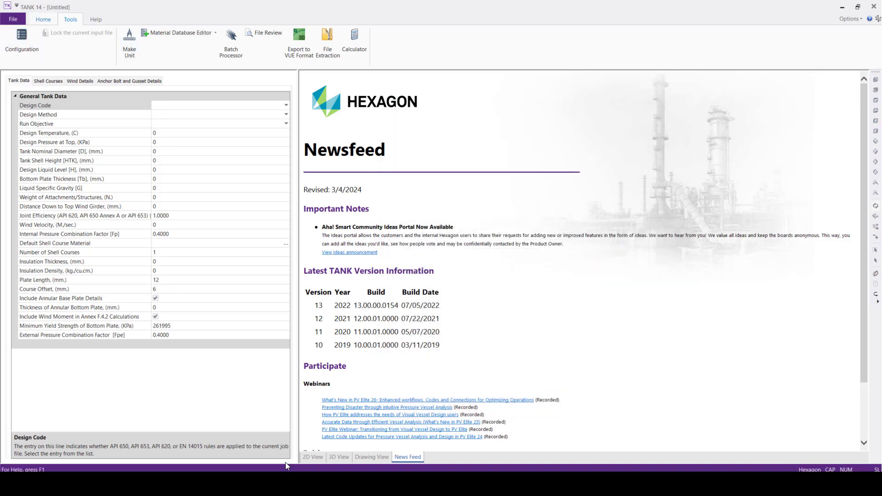
Return to the 3D View and choose EN 14015 as the design code.
left_click(342, 456)
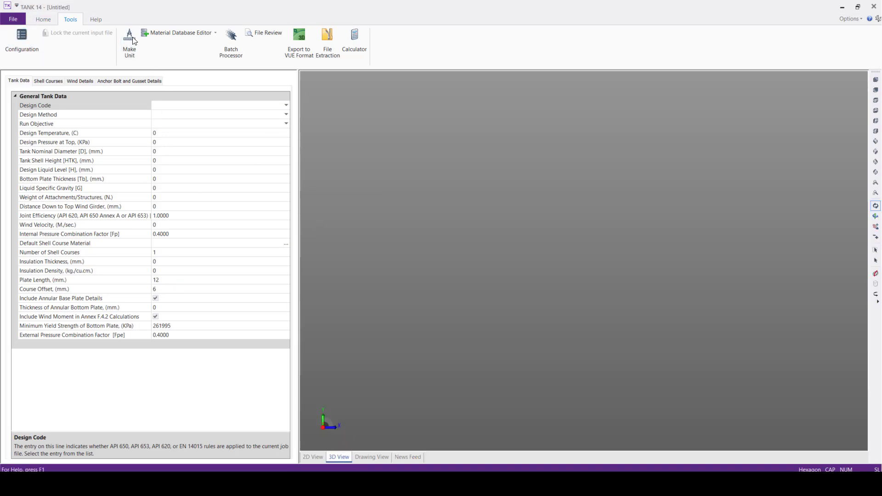
left_click(45, 21)
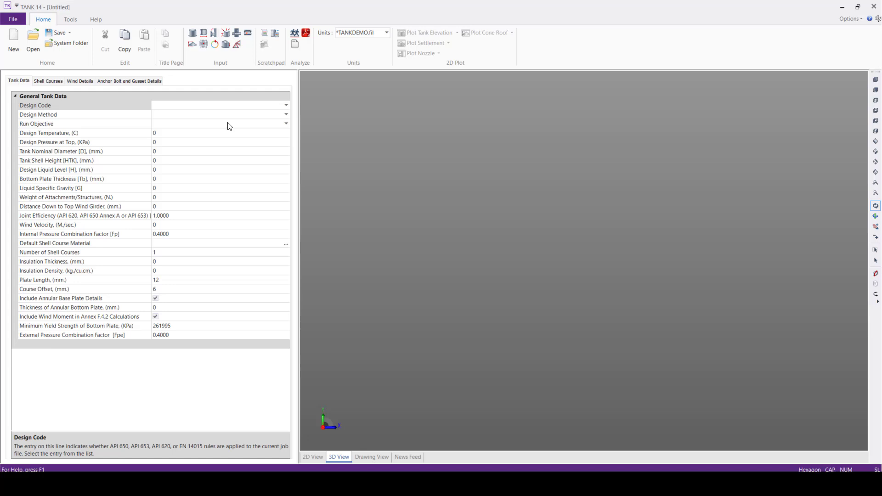
left_click(285, 106)
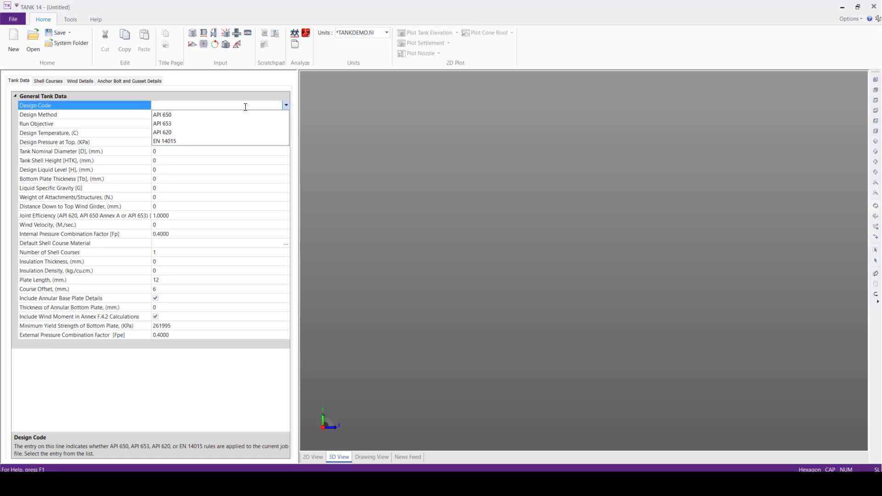
left_click(174, 142)
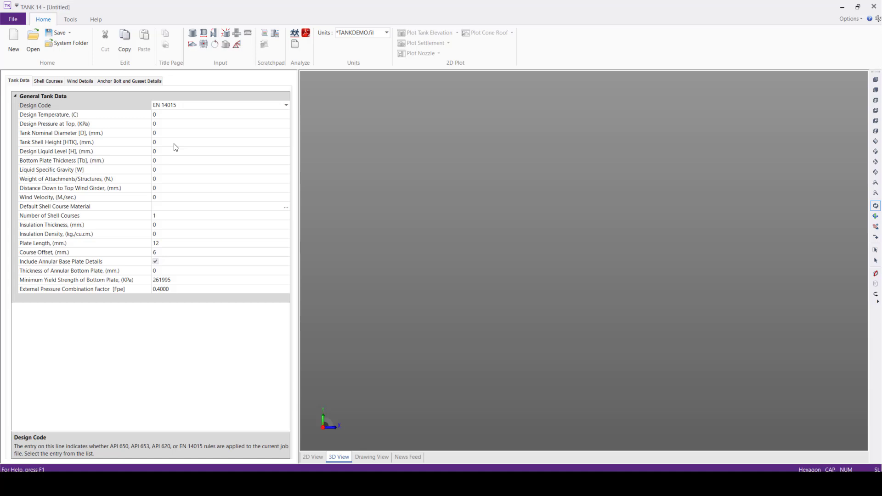
Enter design temperature 60, pressure 2.5 KPa, diameter 20000 mm and shell height 12000 mm.
left_click(188, 116)
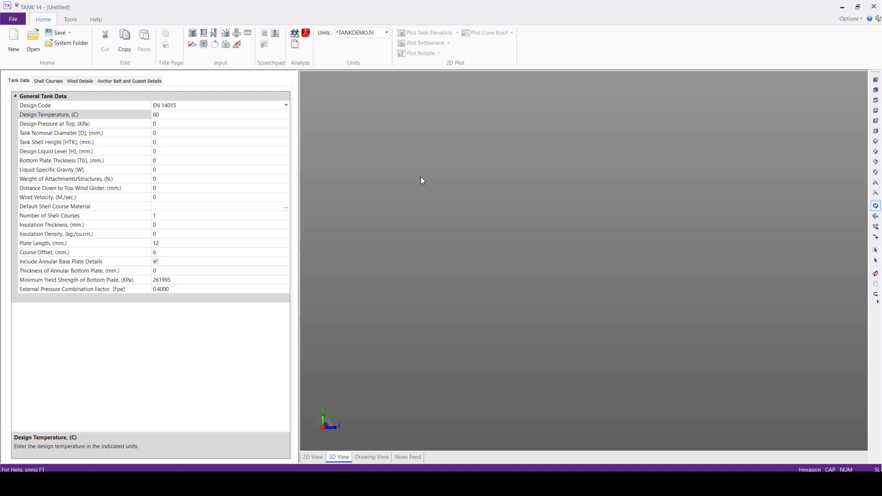
left_click(164, 123)
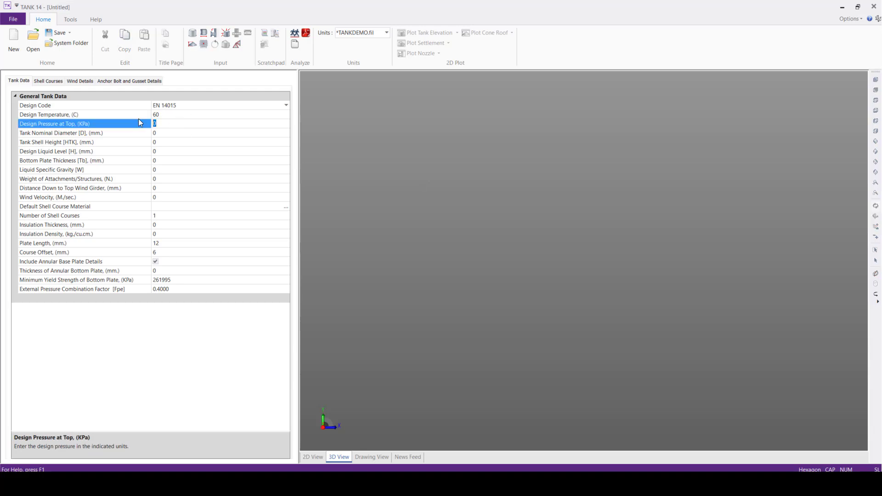
type("2.5")
left_click(435, 149)
left_click(140, 133)
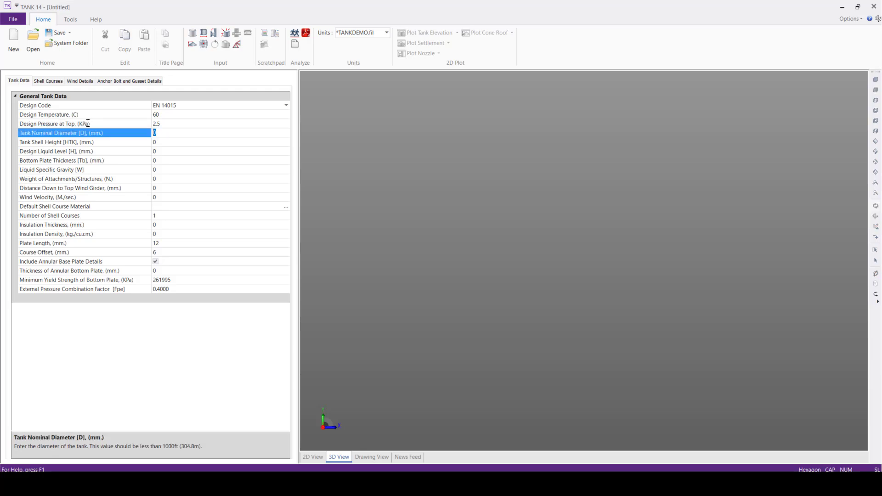
type("20000")
left_click(168, 143)
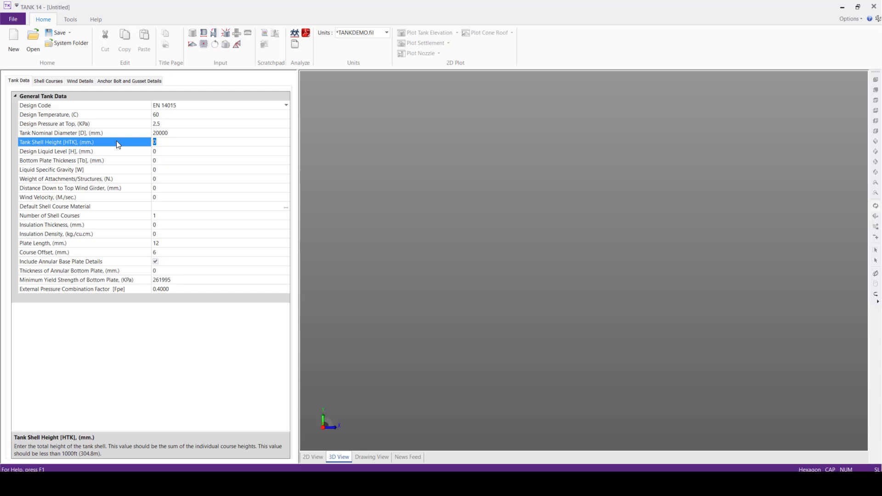
type("12000")
left_click(164, 151)
Enter liquid level 12000, bottom plate 6 mm, specific gravity 1.0415 and wind velocity 45.
double_click(163, 151)
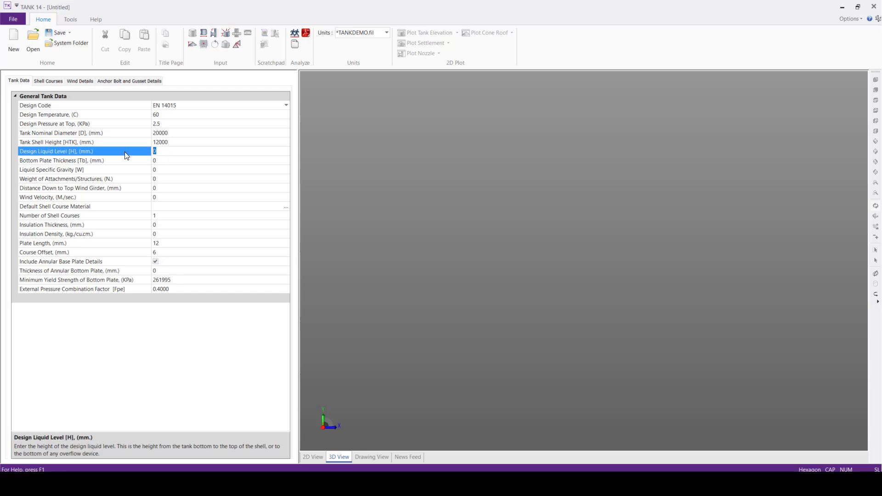
type("12000")
left_click(164, 161)
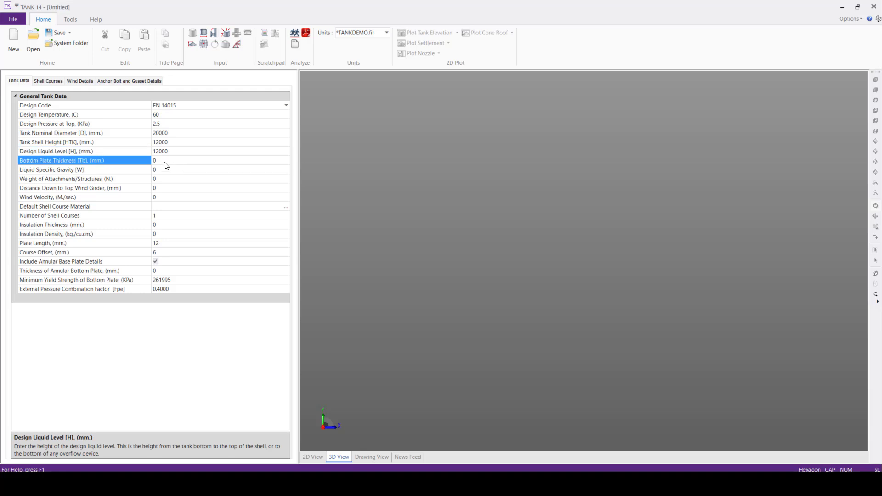
double_click(164, 161)
type("6")
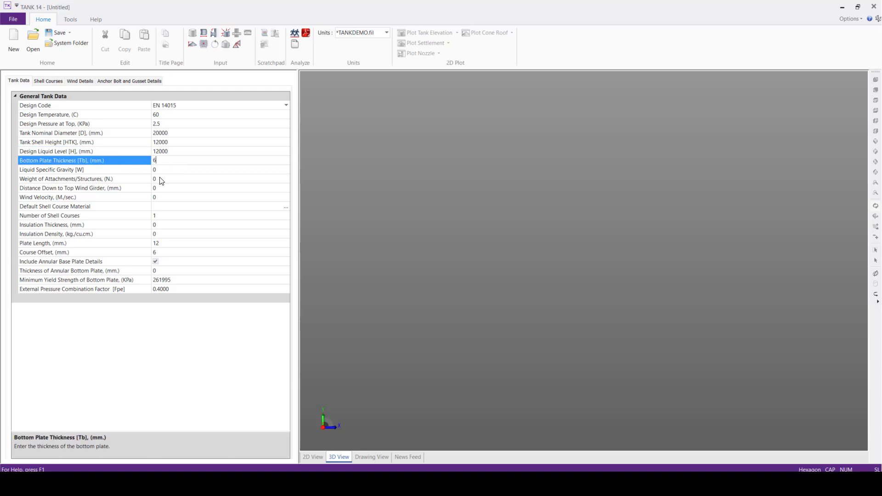
left_click(137, 168)
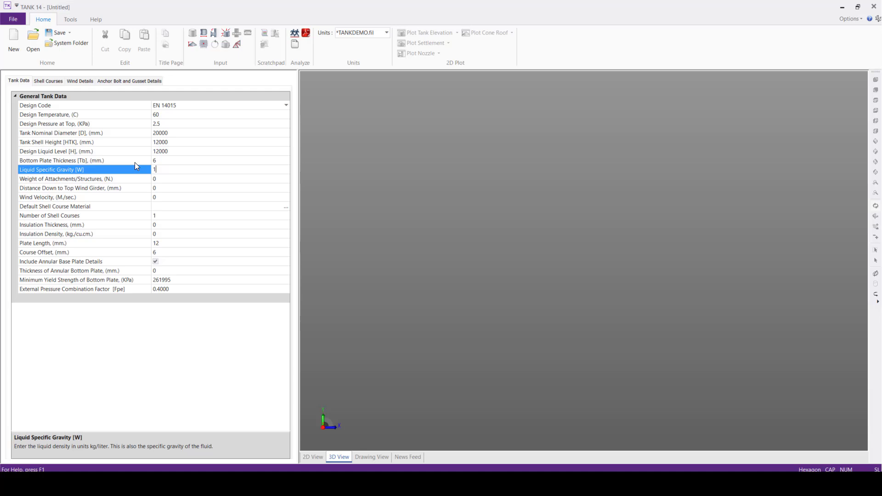
type("0415")
left_click(170, 180)
left_click(166, 199)
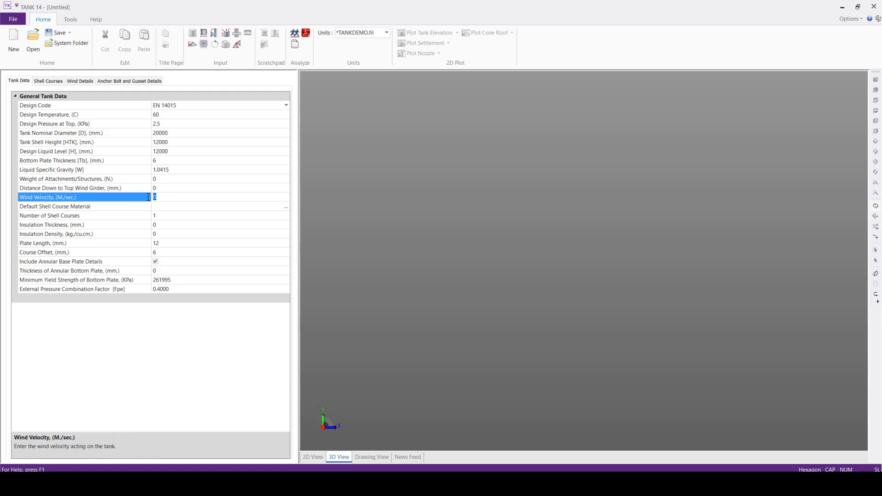
left_click(171, 206)
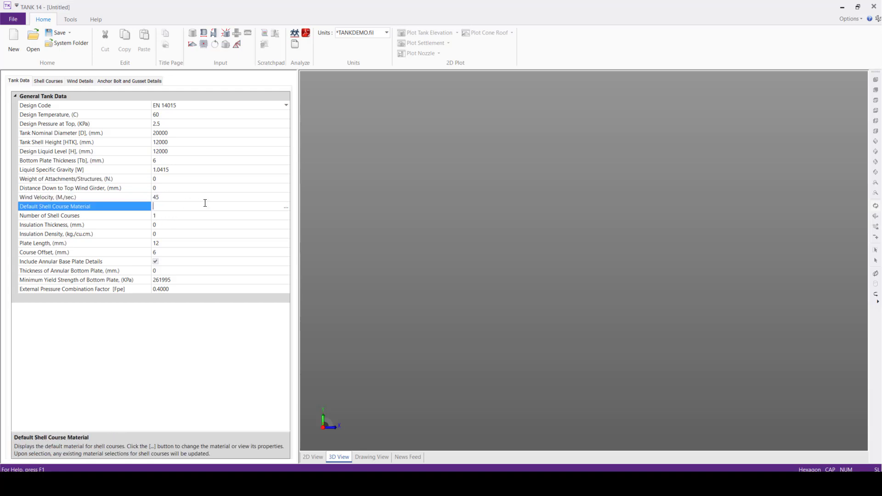
left_click(286, 208)
Filter the EN 14015 material database by 'S355' and select the 16 mm S355J2 grade.
left_click(317, 209)
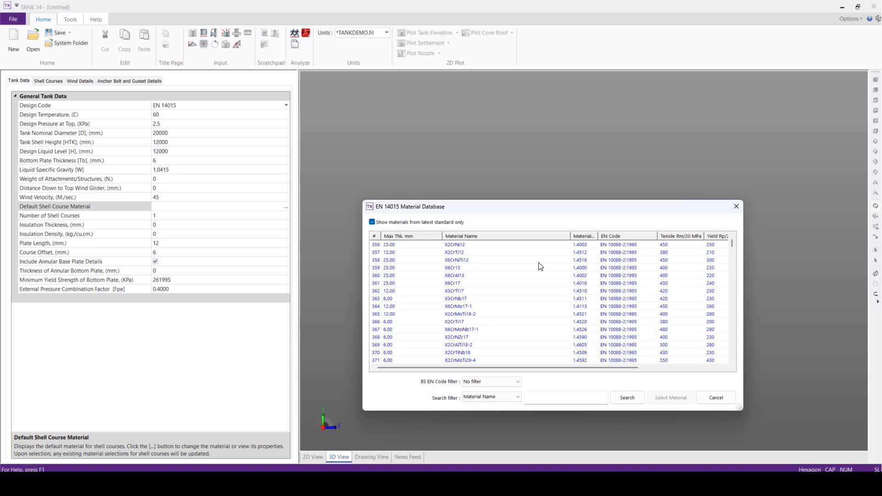
left_click(577, 394)
type("S355J2")
left_click(628, 399)
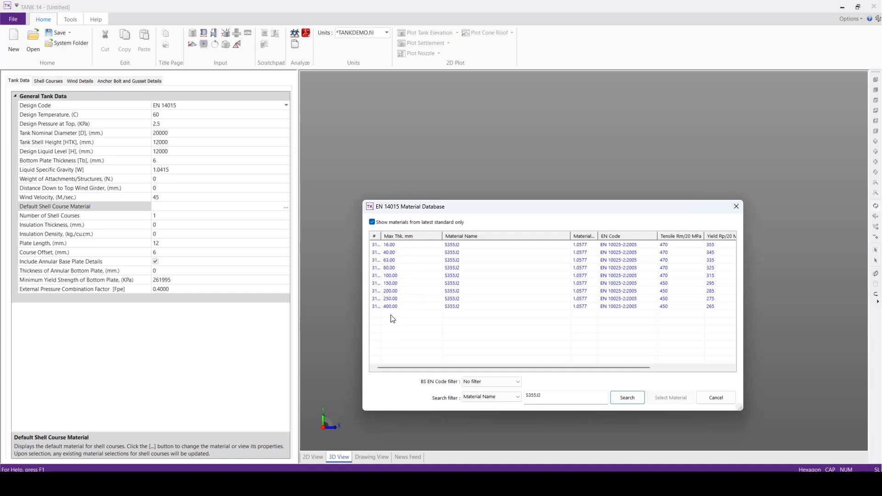
left_click(393, 247)
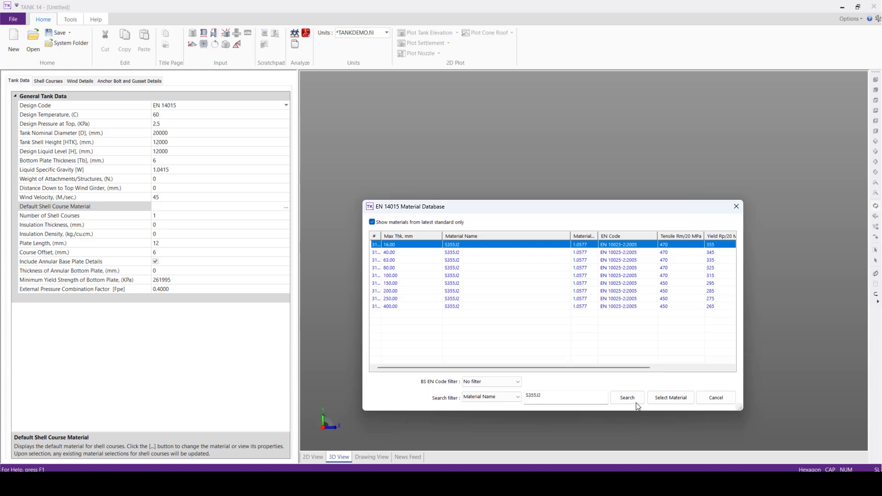
left_click(675, 399)
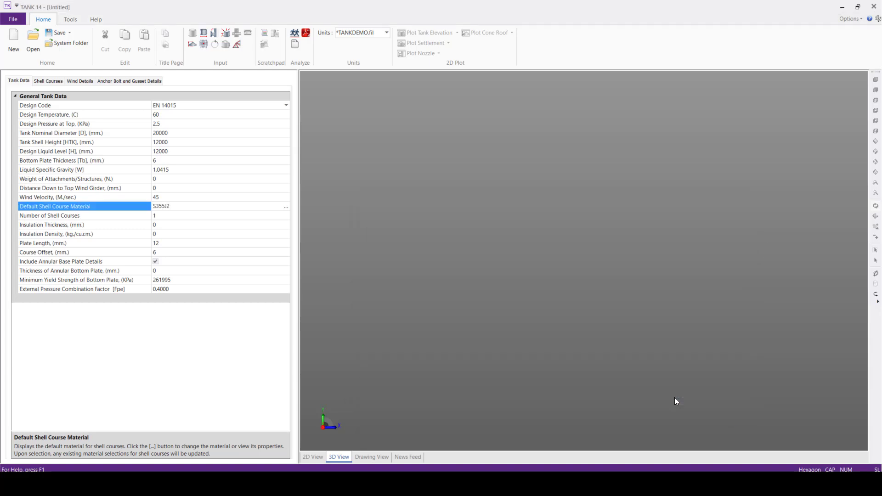
Enter 6 shell courses, 5000 mm plate length and 2000 mm course offset.
left_click(198, 217)
left_click(199, 219)
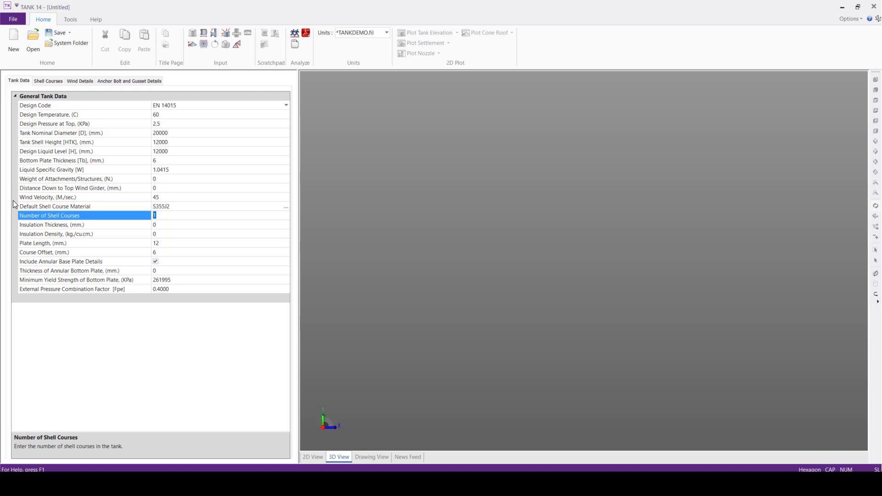
type("6")
left_click(161, 224)
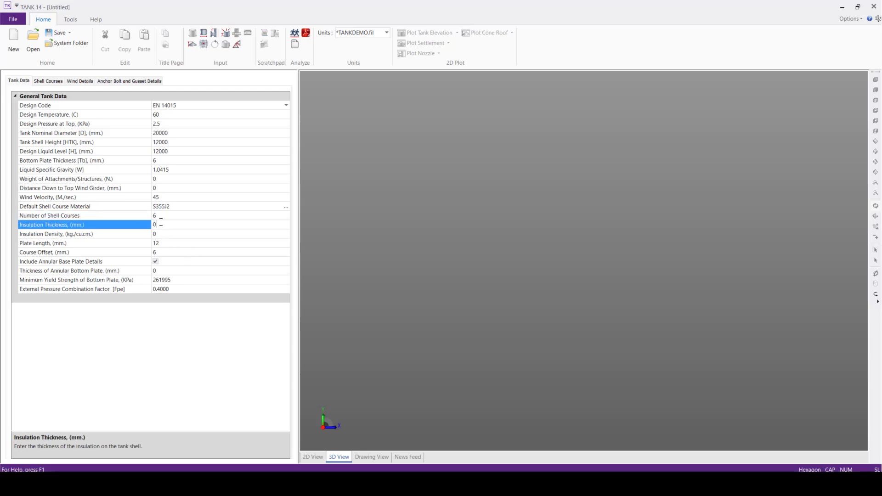
left_click(169, 244)
double_click(169, 244)
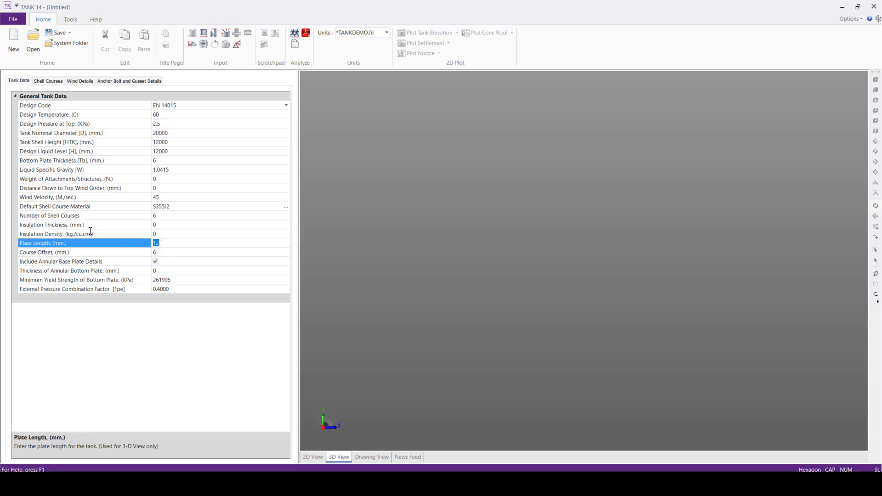
type("5000")
double_click(167, 254)
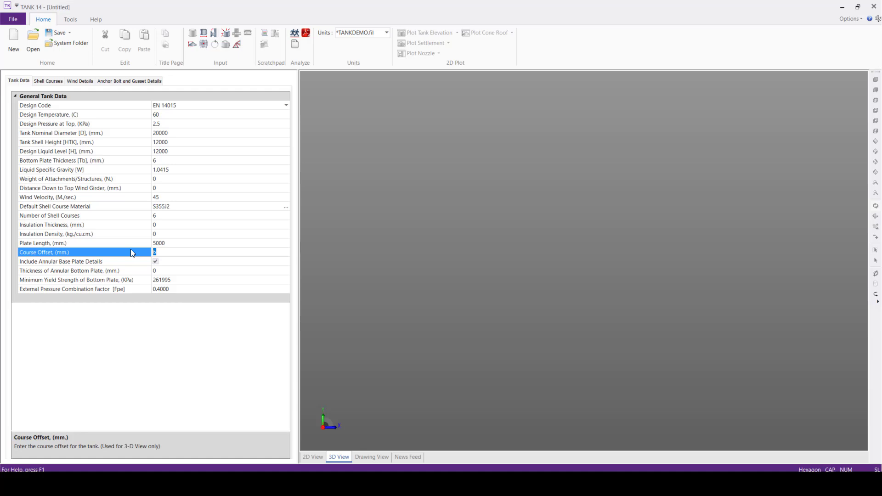
type("2000")
left_click(174, 262)
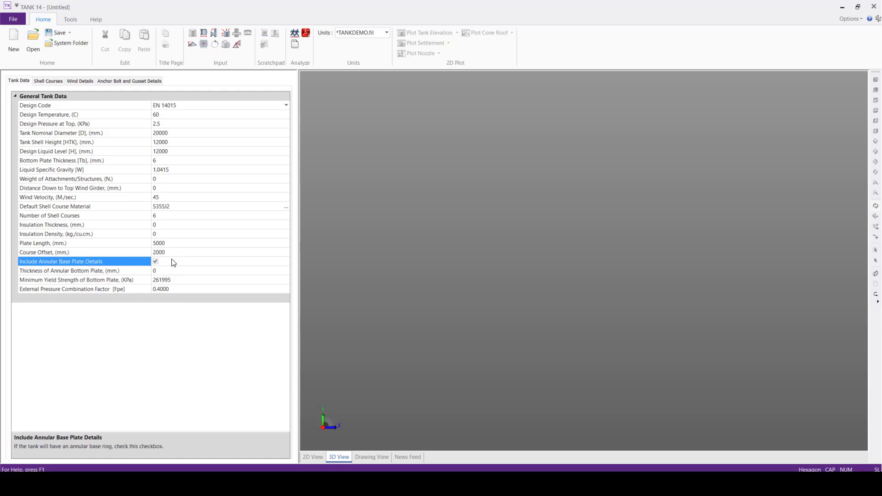
In the Shell Courses table, give courses 1–3 a thickness of 8 mm.
left_click(45, 85)
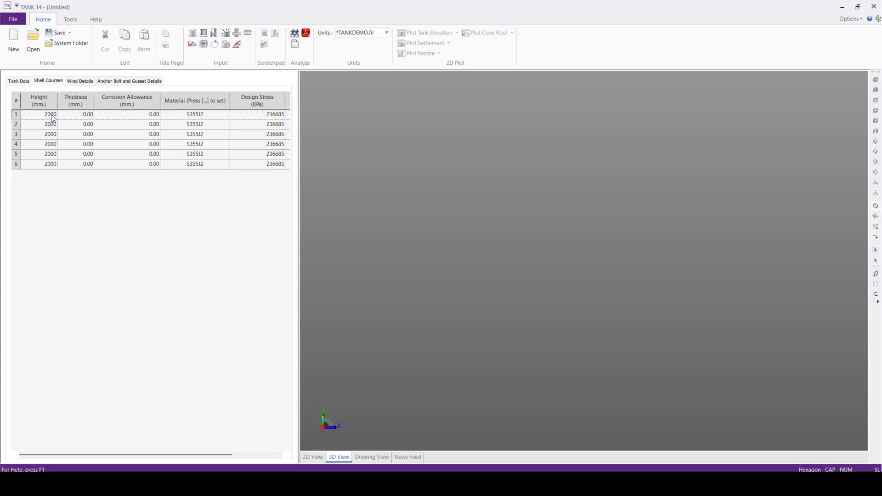
left_click(91, 116)
left_click(91, 117)
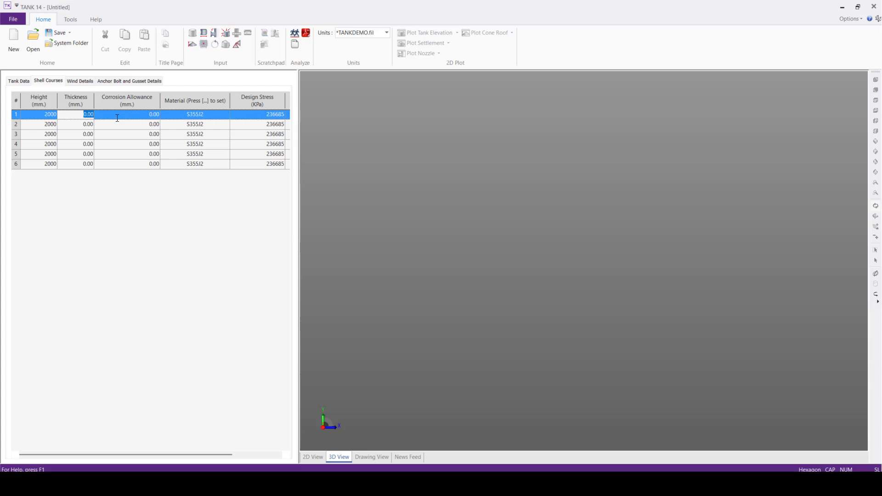
type("8")
left_click(84, 124)
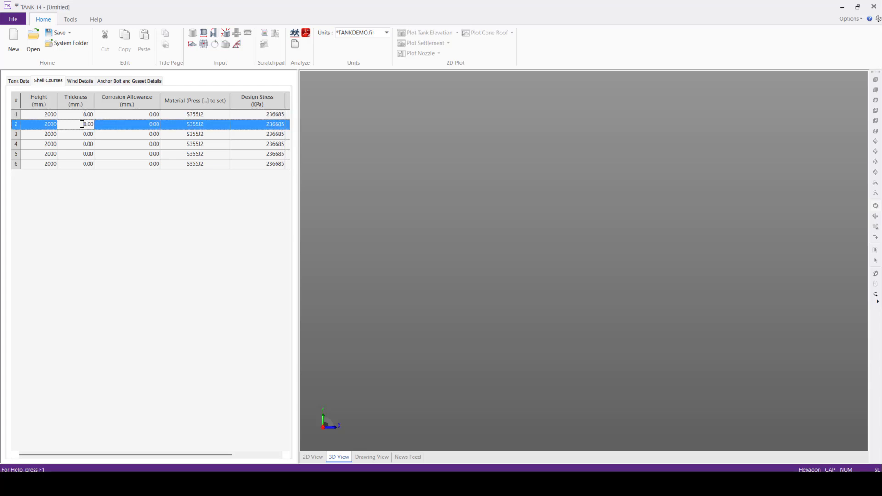
left_click(85, 125)
type("8")
left_click(86, 136)
left_click(85, 137)
type("8")
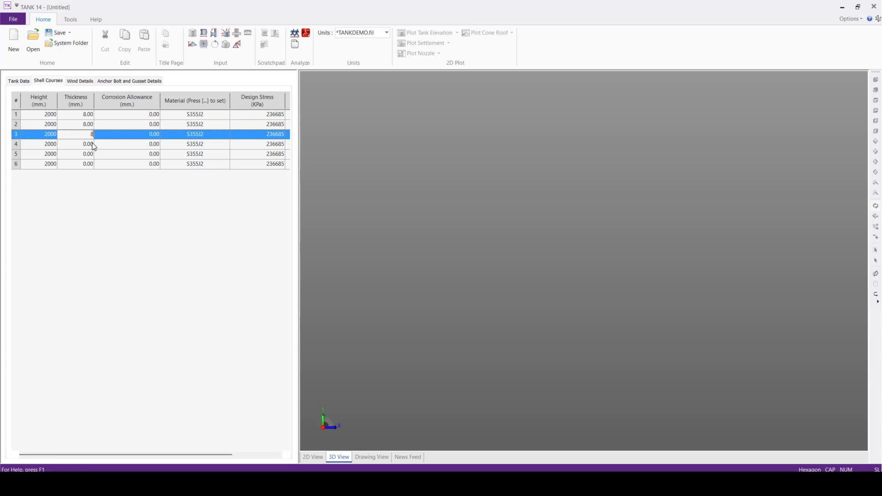
left_click(92, 144)
Give courses 4–6 a thickness of 6 mm, correcting course 4 from 8.
left_click(93, 144)
type("8")
left_click(94, 154)
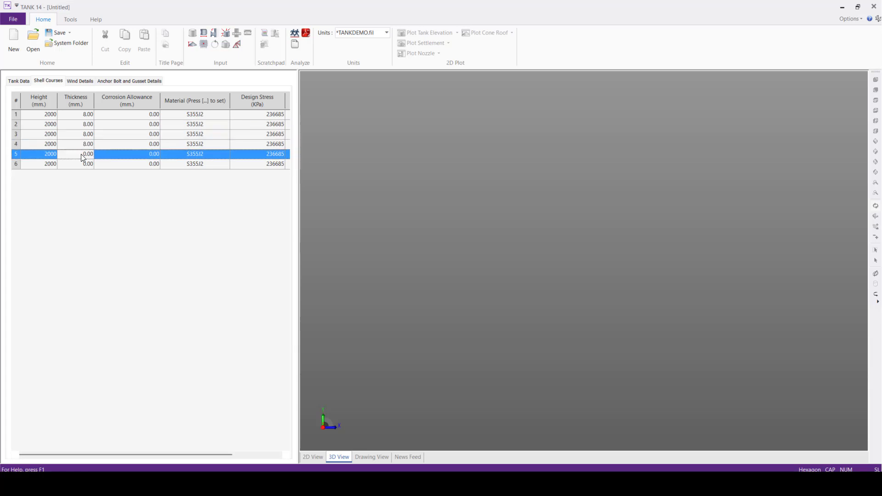
left_click(85, 155)
left_click(97, 146)
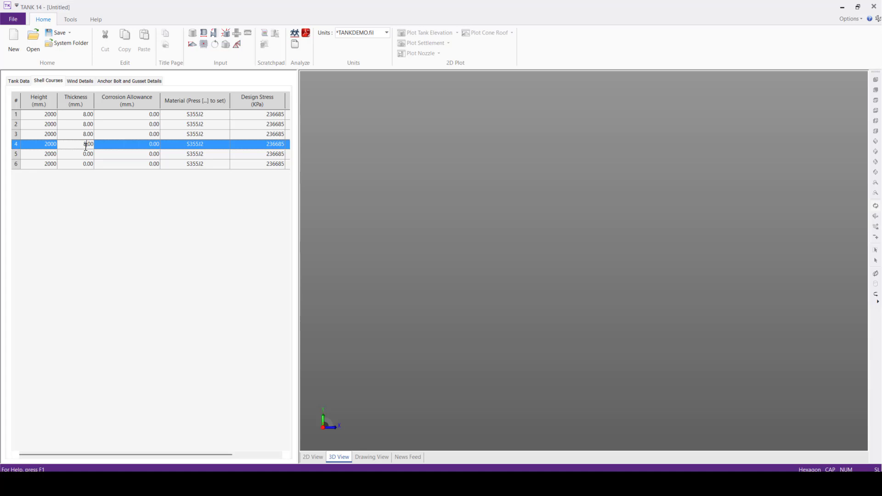
left_click(98, 146)
type("6")
left_click(87, 154)
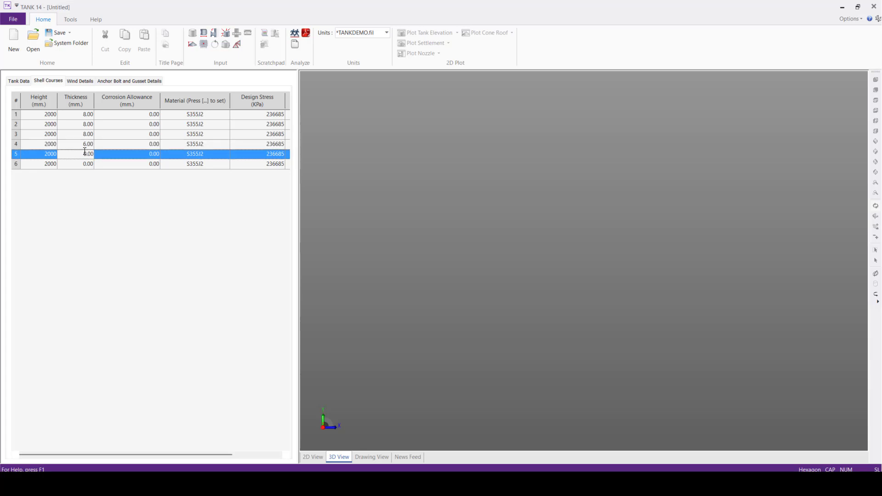
type("6")
left_click(87, 169)
type("6")
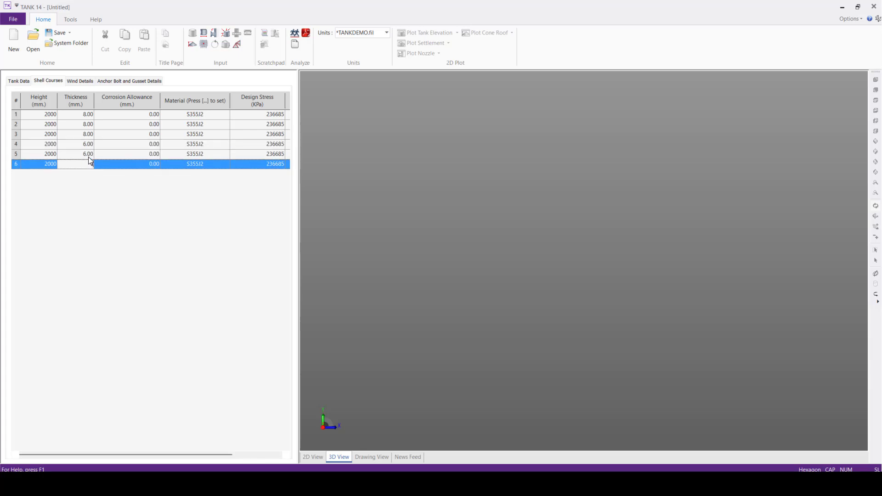
left_click(88, 155)
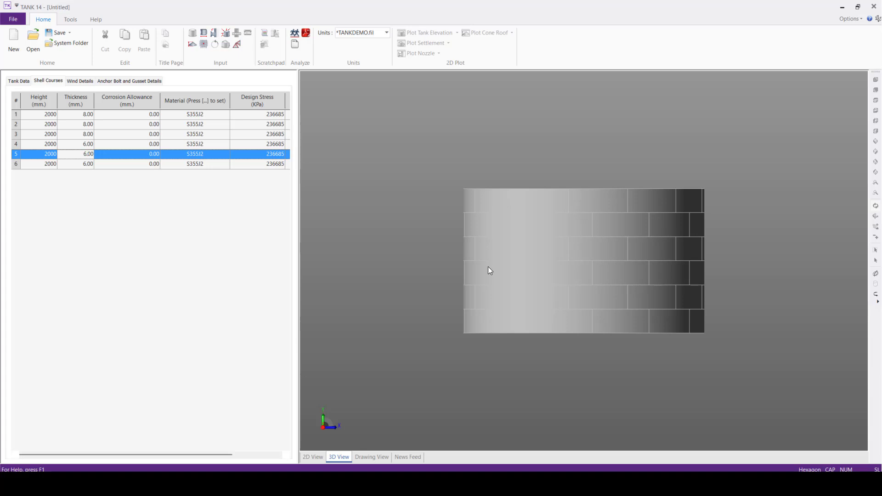
Orbit the 3D tank to show its top and widen the grid to reveal Hydrotest Stress.
scroll(559, 278, "up", 1)
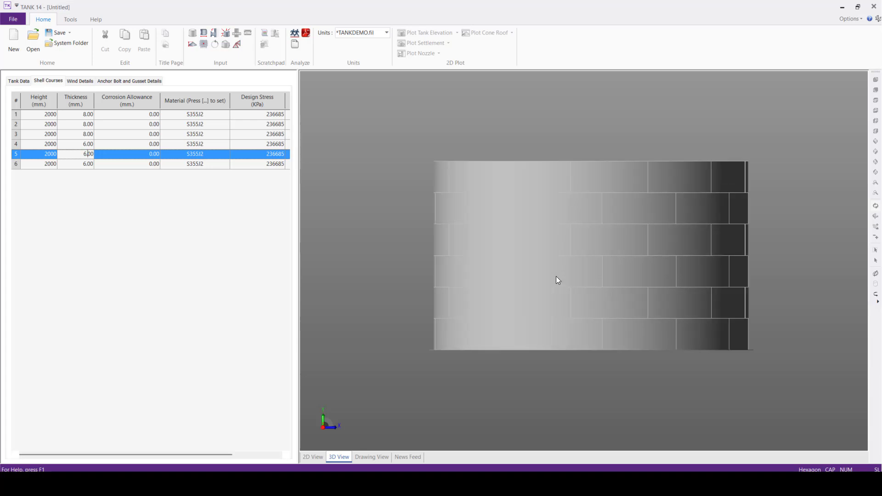
left_click_drag(535, 226, 537, 258)
left_click_drag(627, 332, 383, 228)
left_click(151, 114)
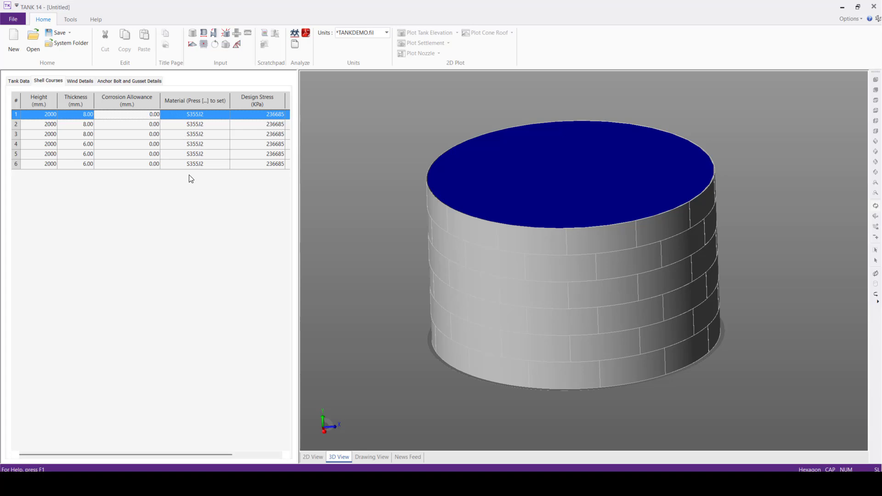
left_click_drag(302, 140, 383, 137)
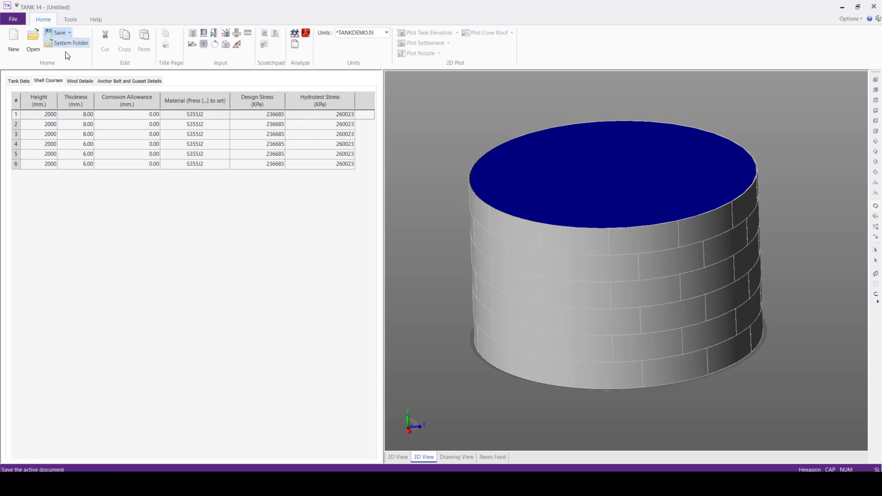
Switch to the Wind Details tab to view the wind input settings.
left_click(75, 84)
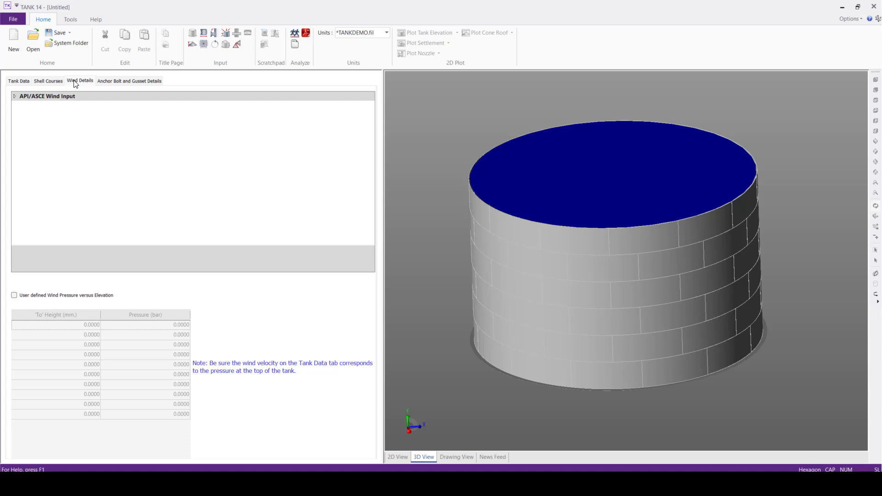
Show the Anchor Bolt and Gusset Details sheet and start editing the anchor bolt diameter.
left_click(128, 83)
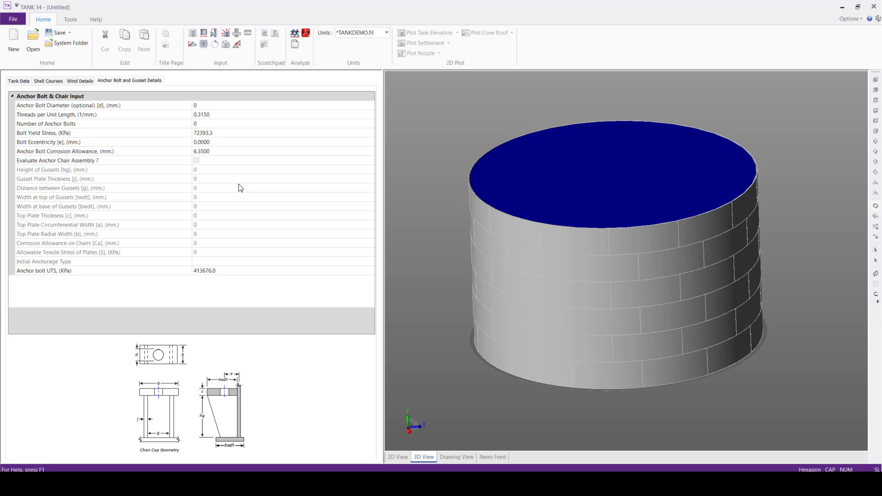
left_click(161, 106)
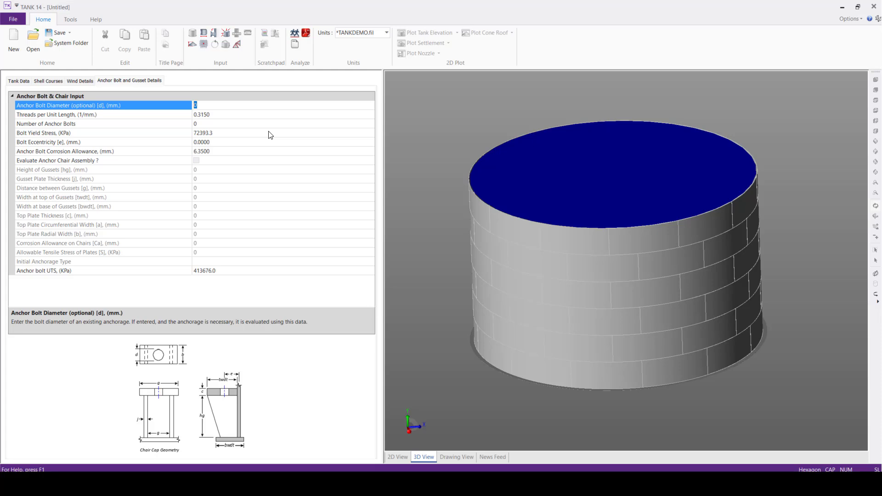
Enter 56 mm bolt diameter, 20 bolts, 335000 KPa yield, 100 mm eccentricity, 0 corrosion allowance.
type("56")
left_click(224, 116)
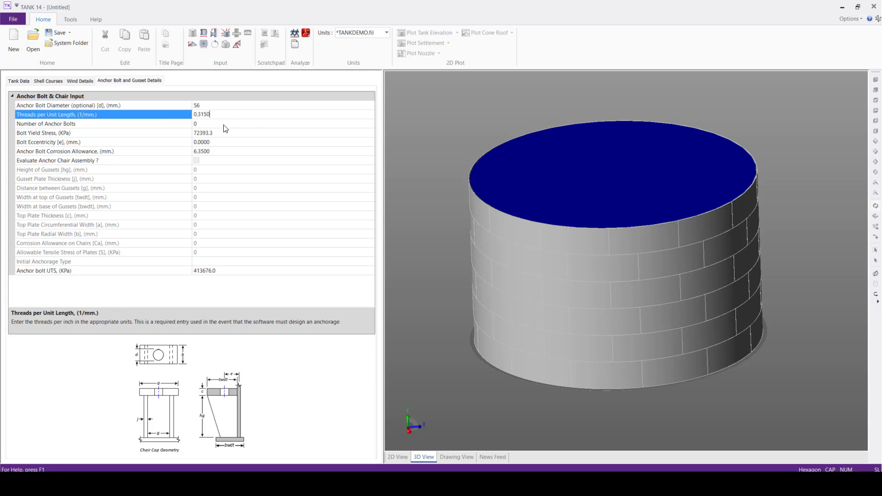
left_click(230, 127)
key("ctrl+a")
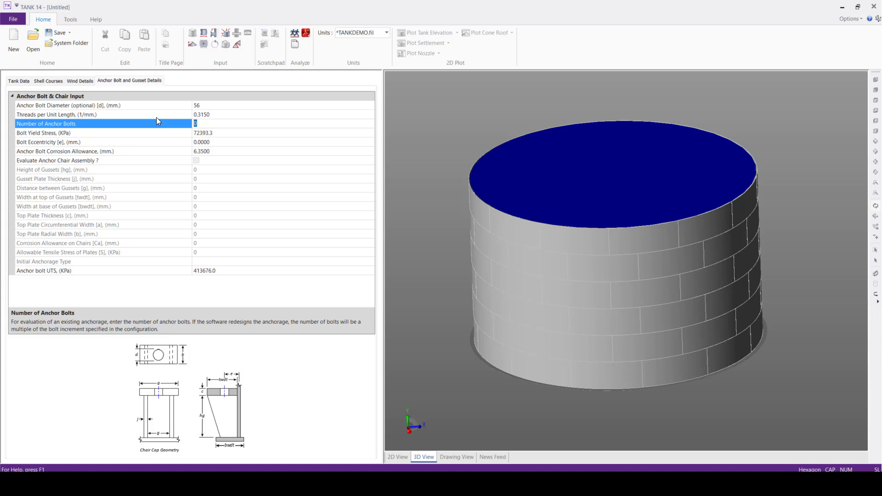
type("20")
left_click(224, 134)
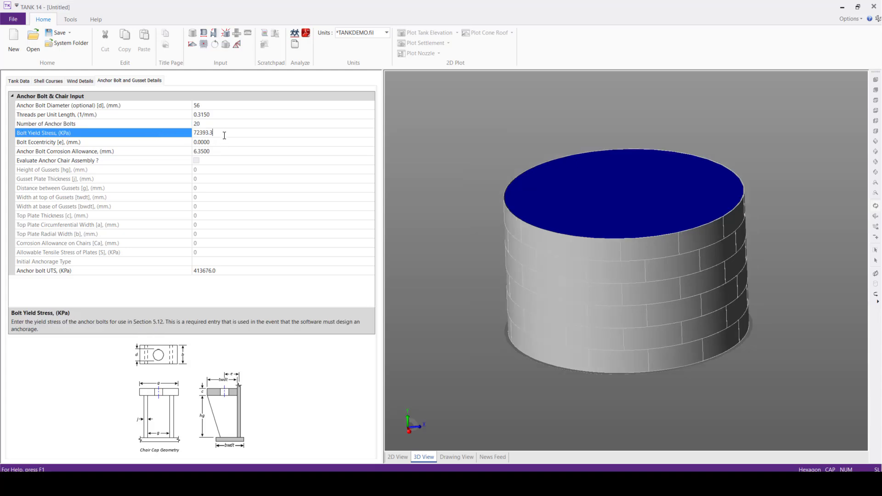
key("ctrl+a")
type("335000")
key("Tab")
type("100")
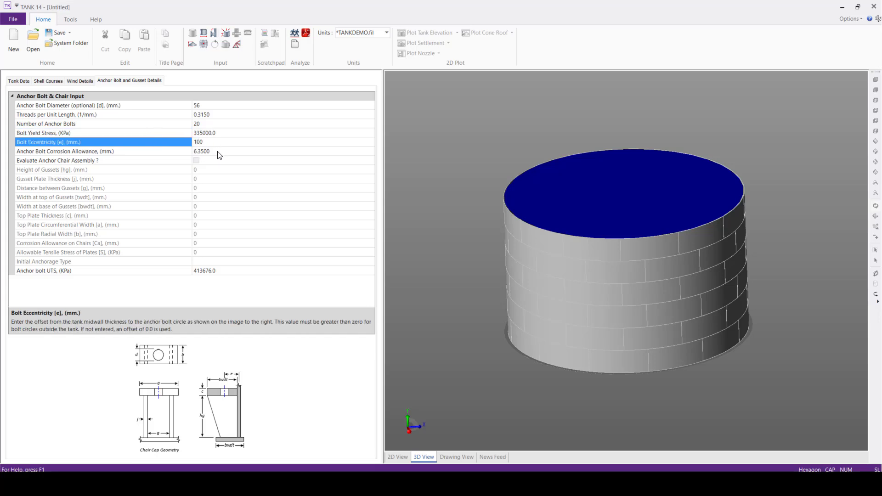
key("Tab")
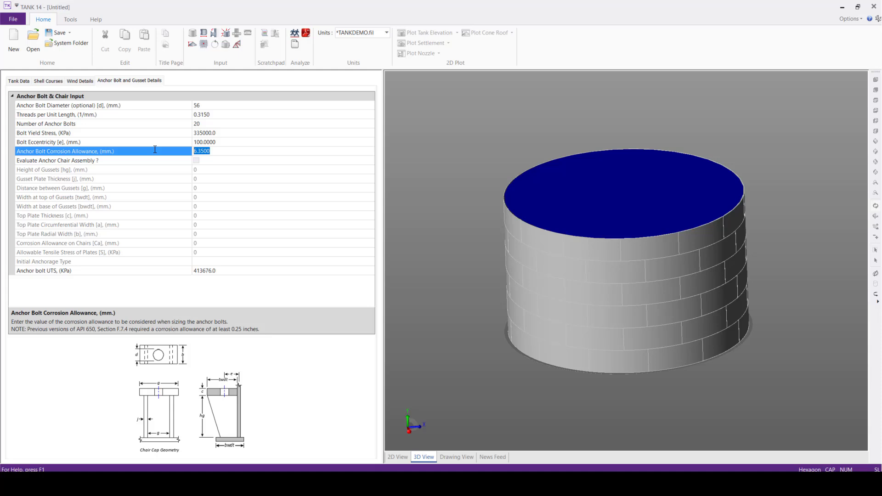
type("0")
Enable chair evaluation and set gussets: height 160, thickness 20, spacing 60, widths 320 and 250.
left_click(198, 161)
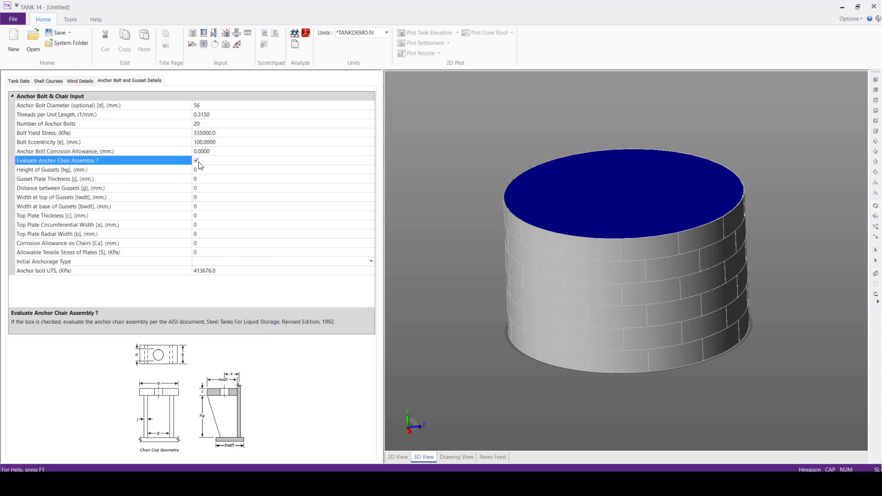
key("Tab")
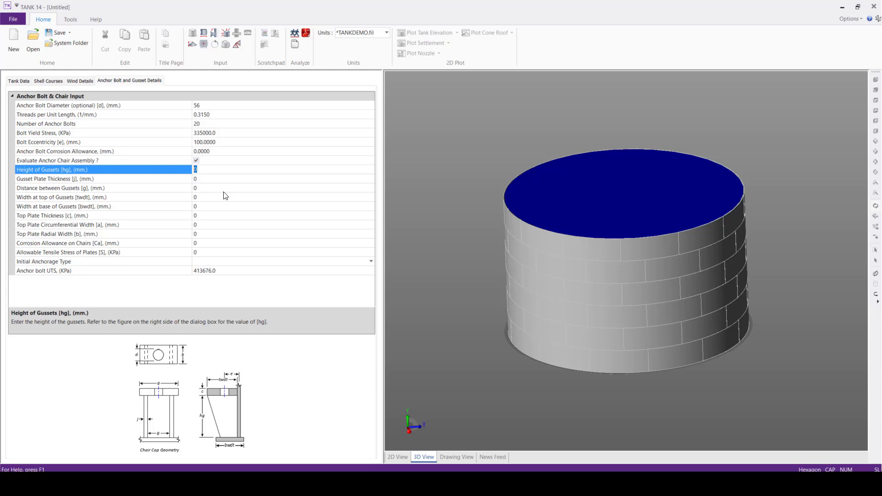
type("160")
left_click(198, 180)
type("20")
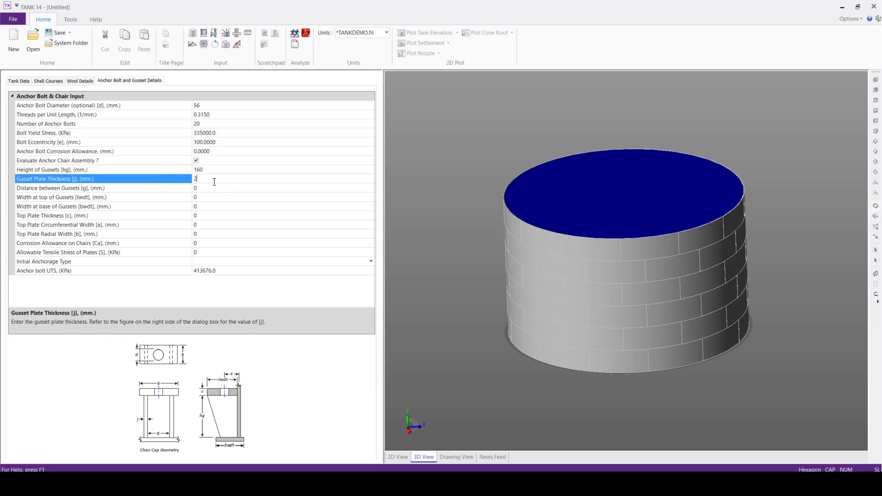
left_click(202, 192)
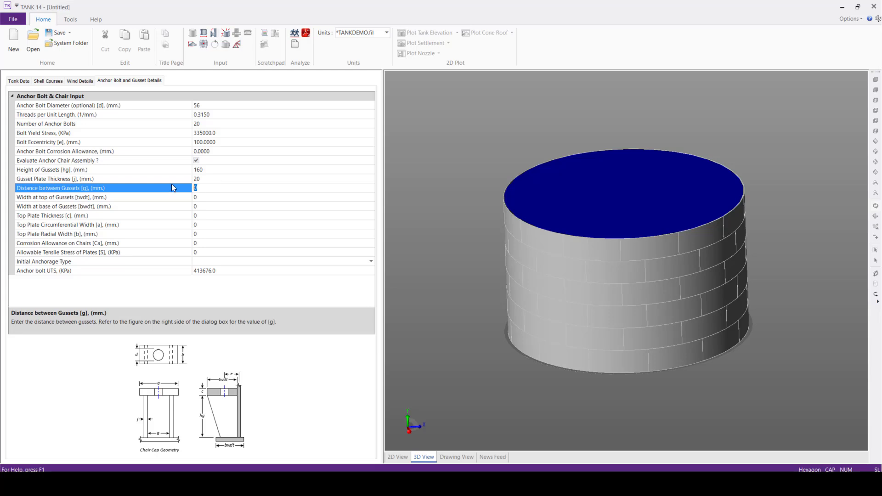
type("60")
left_click(201, 198)
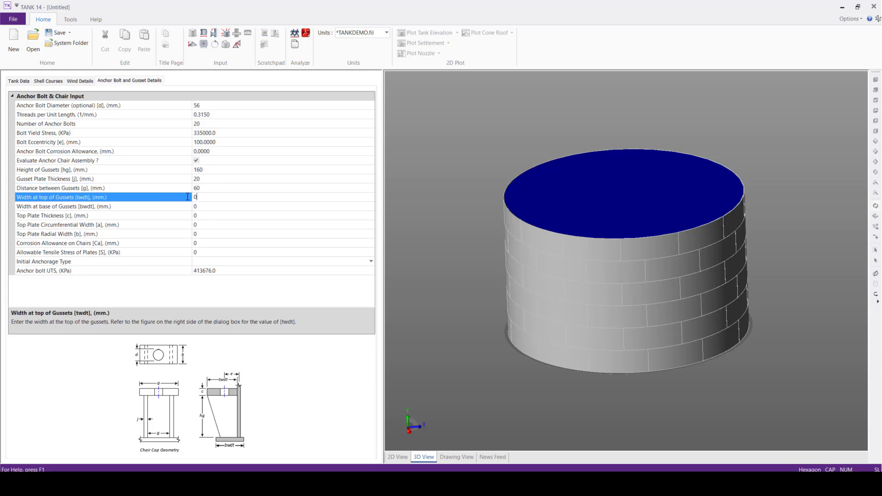
type("320")
left_click(205, 207)
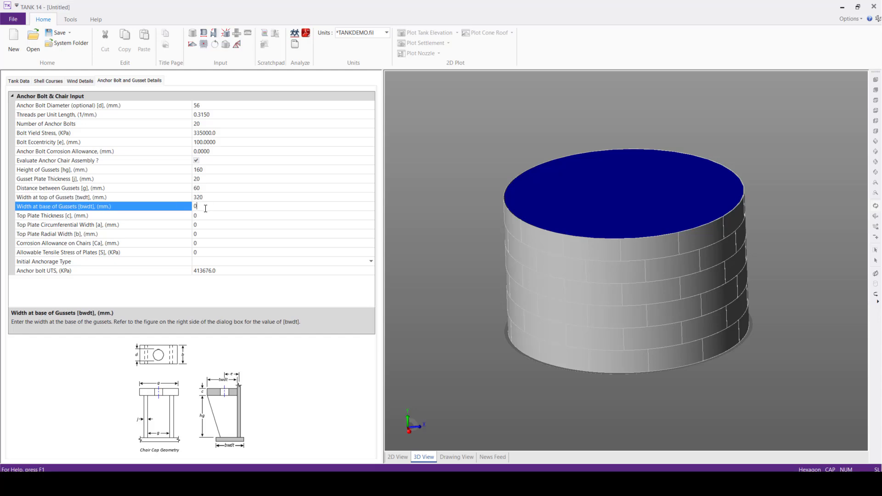
type("250")
Set the chair top plate to 25 mm thick, 180 mm circumferential and 180 mm radial width.
left_click(210, 219)
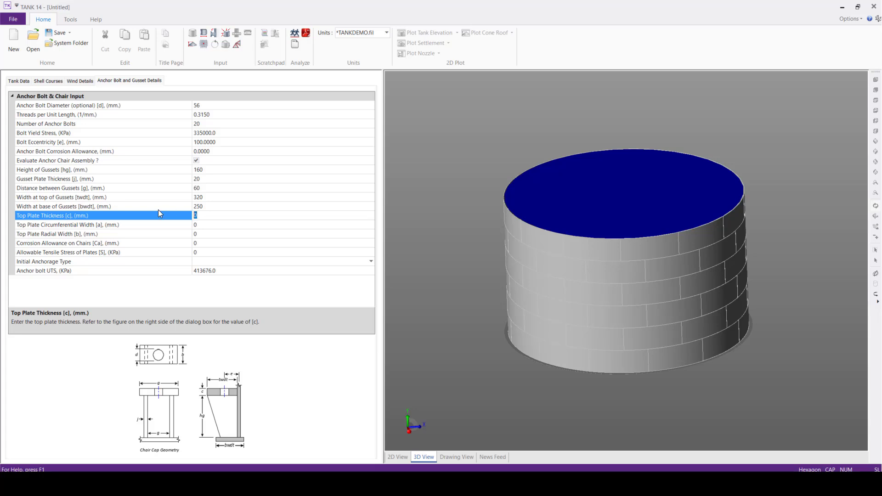
type("25")
left_click(215, 232)
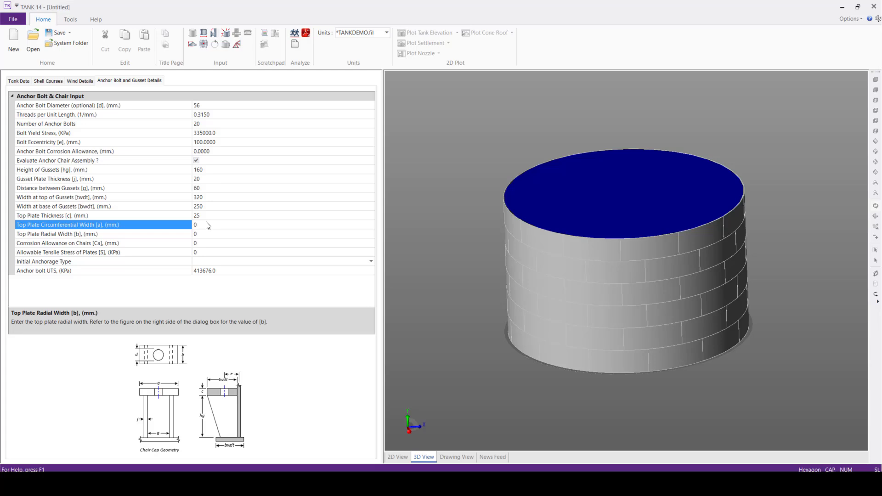
left_click(208, 225)
type("180")
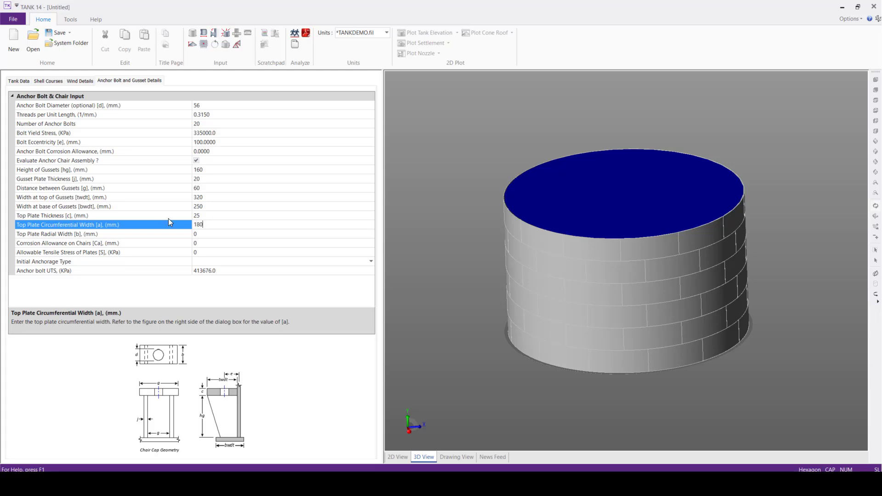
left_click(208, 235)
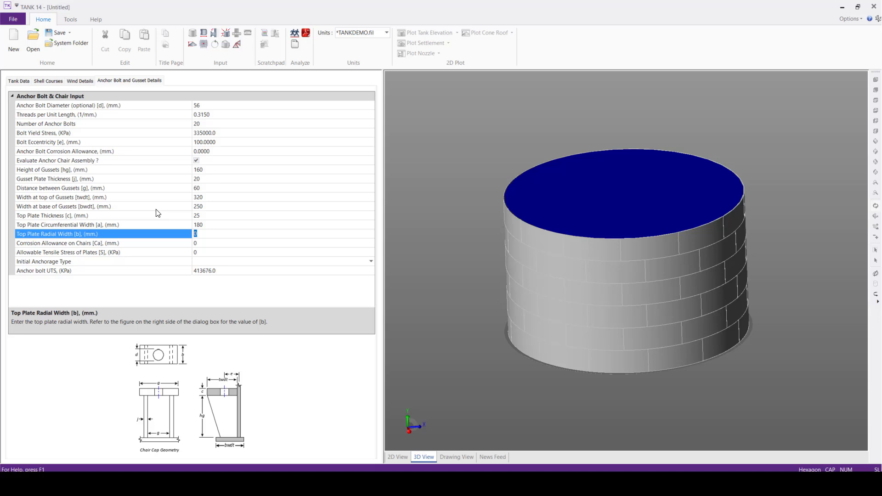
type("180")
left_click(203, 243)
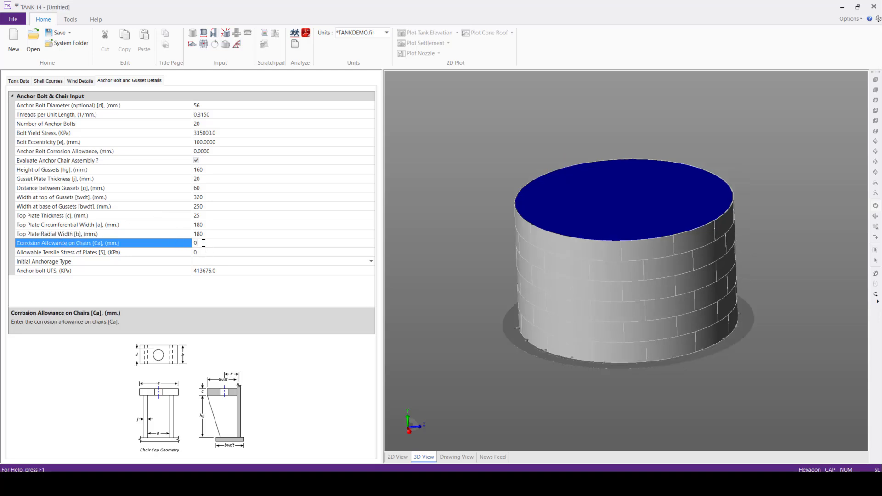
Set allowable tensile stress 207019, anchorage Mechanical (bolts) and anchor bolt UTS 630000.
left_click(207, 252)
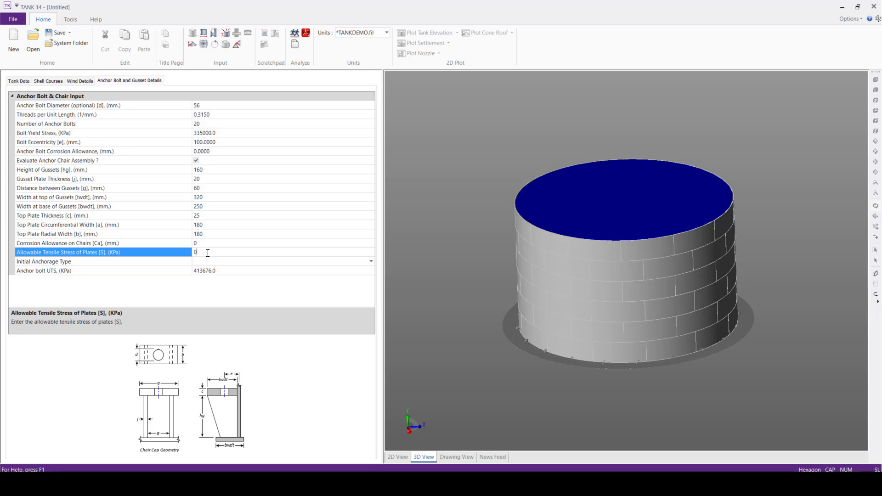
left_click(207, 253)
type("207019")
left_click(198, 263)
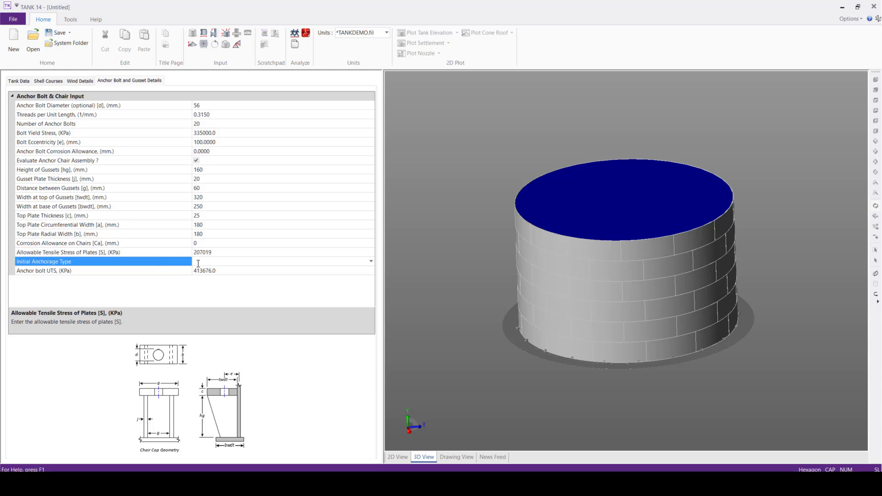
left_click(371, 261)
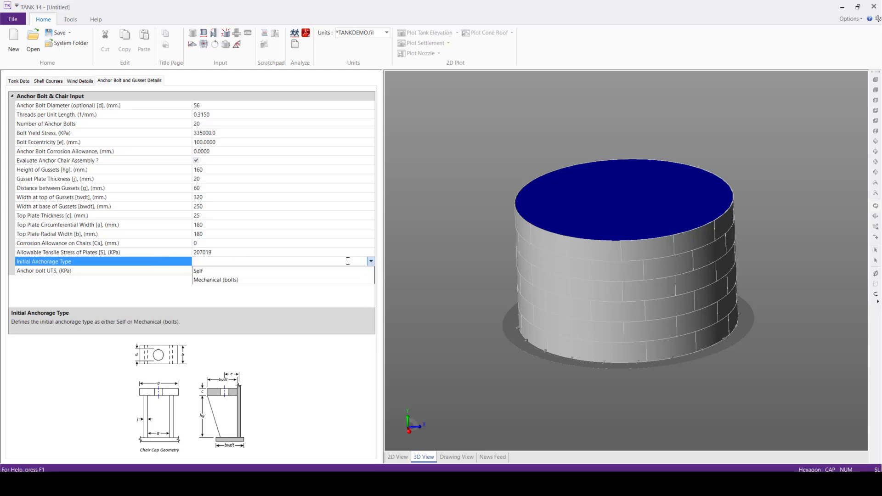
left_click(245, 280)
key("Tab")
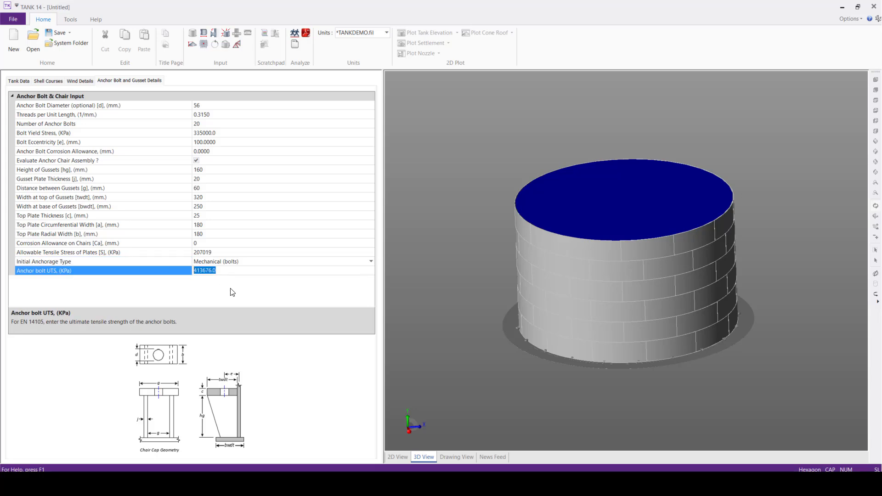
type("630000")
Zoom and orbit the 3D model to inspect the anchor chairs' gussets and top plates.
left_click(440, 191)
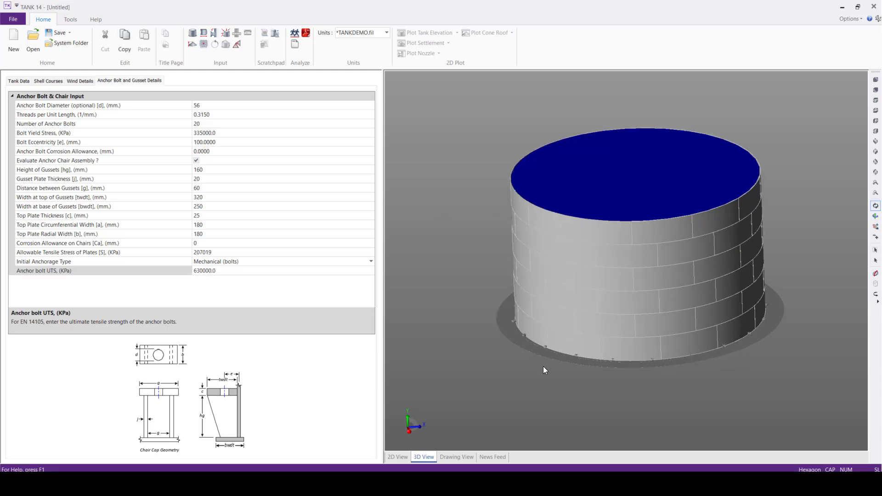
scroll(531, 334, "up", 5)
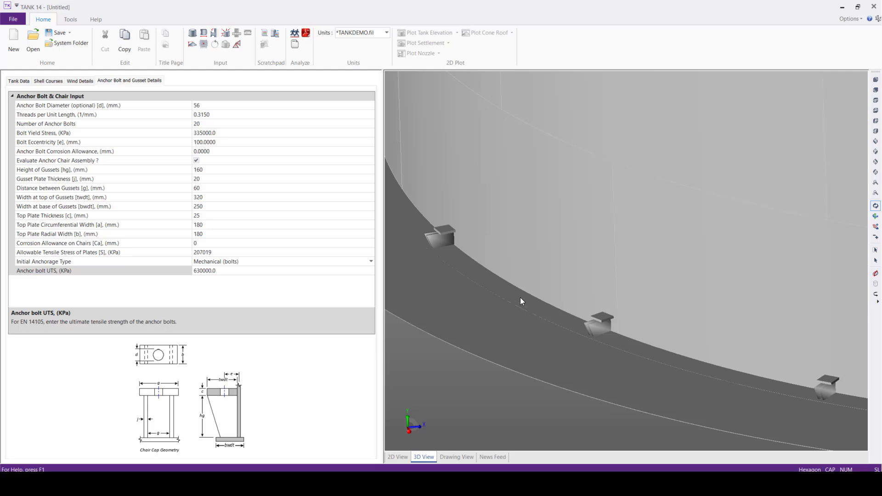
left_click_drag(520, 297, 550, 289)
scroll(644, 326, "up", 3)
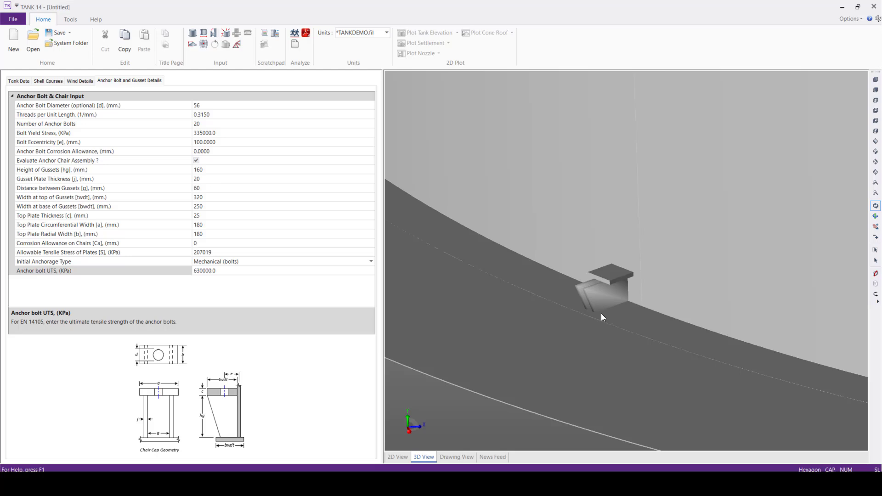
left_click_drag(601, 313, 591, 296)
scroll(593, 297, "down", 10)
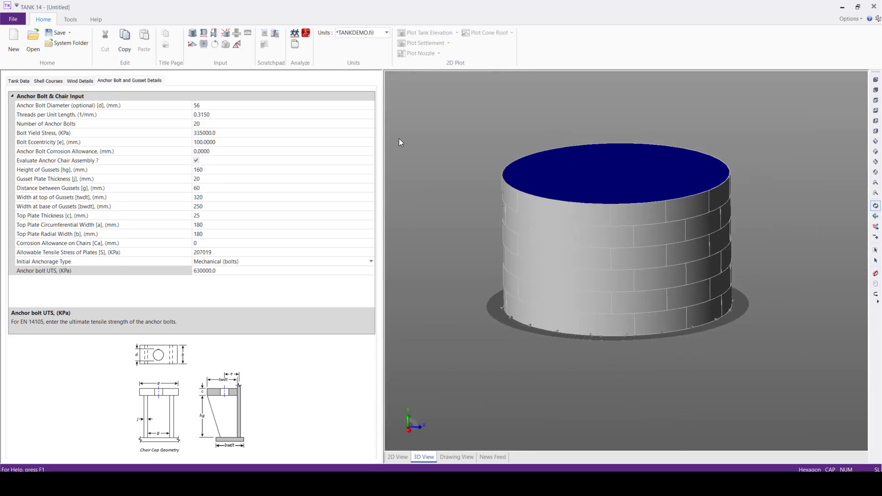
In General Roof Specs, set the roof type to Cone with a 12° roof angle.
left_click(192, 44)
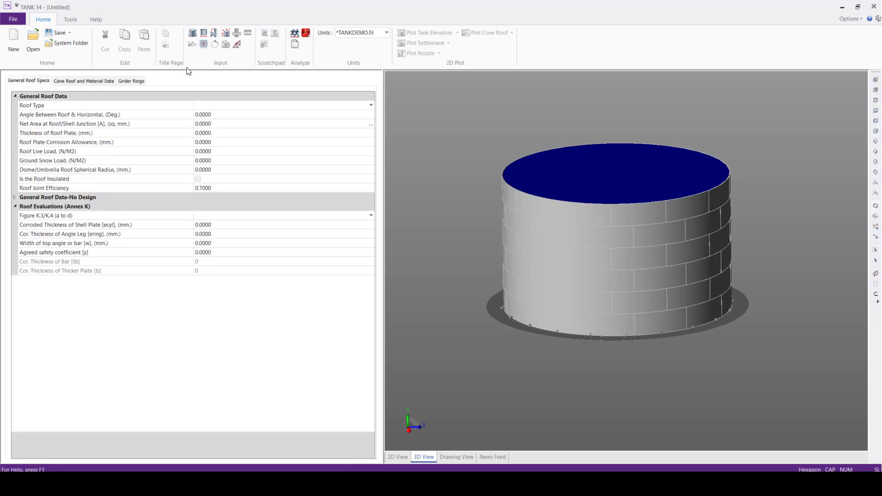
left_click(371, 104)
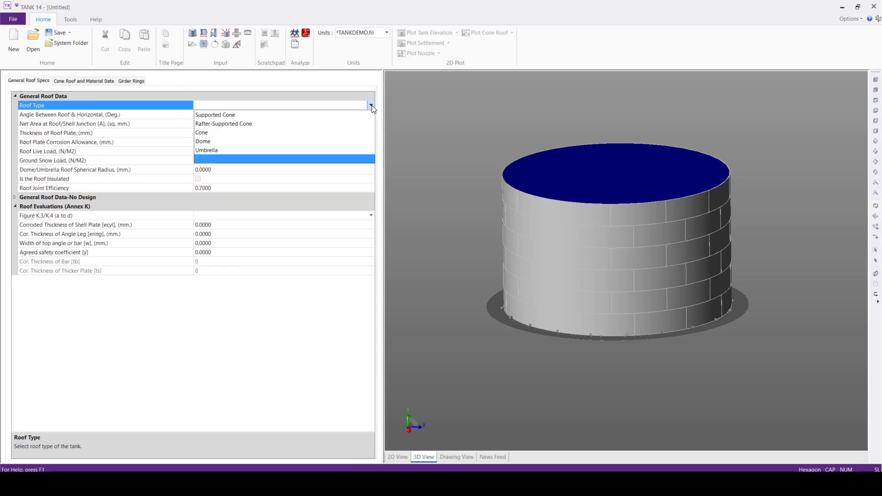
left_click(219, 142)
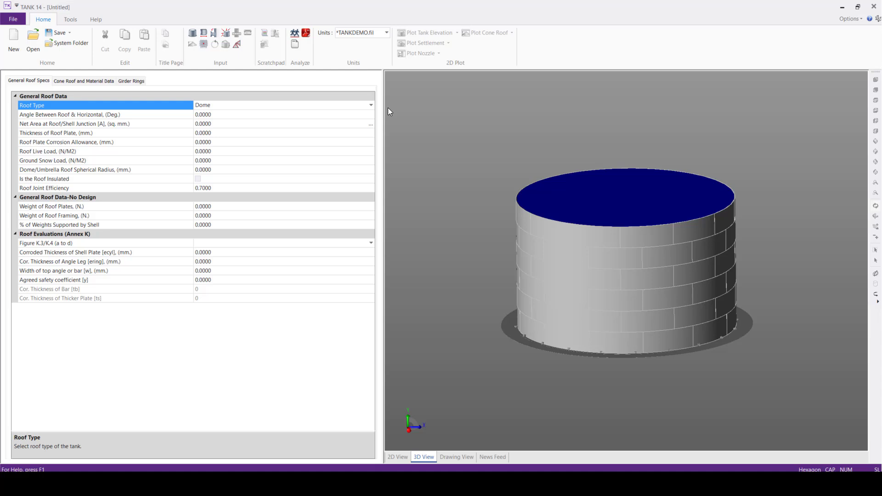
left_click(370, 104)
left_click(206, 133)
left_click(225, 123)
left_click(226, 115)
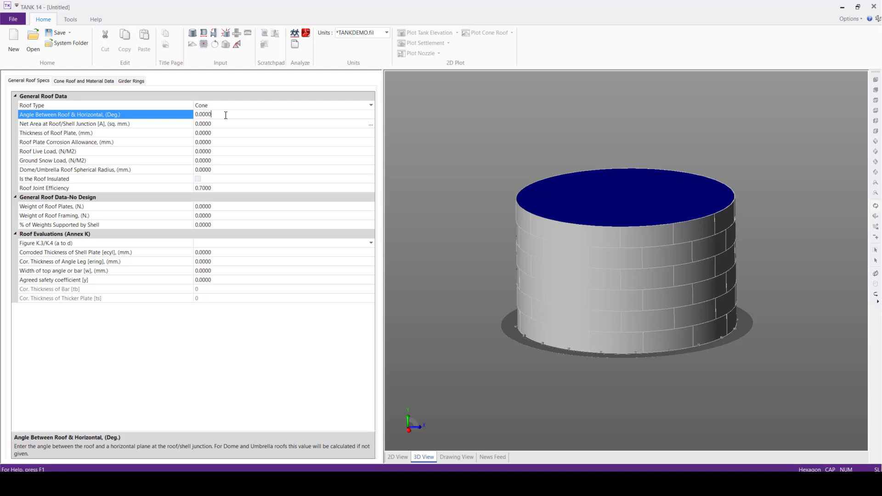
left_click_drag(225, 115, 161, 117)
type("12")
left_click(222, 124)
Set 8300 sq. mm junction net area, 15 mm roof plates and 100% weight supported by shell.
left_click(220, 122)
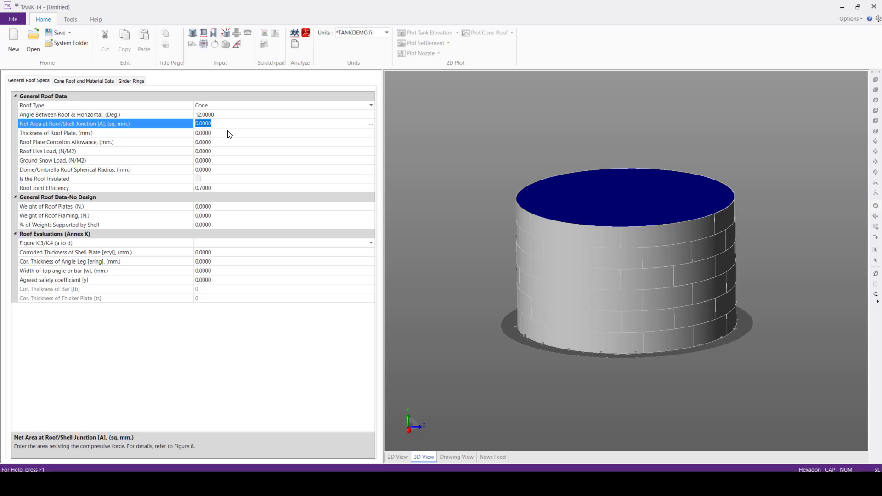
type("8300")
left_click(225, 133)
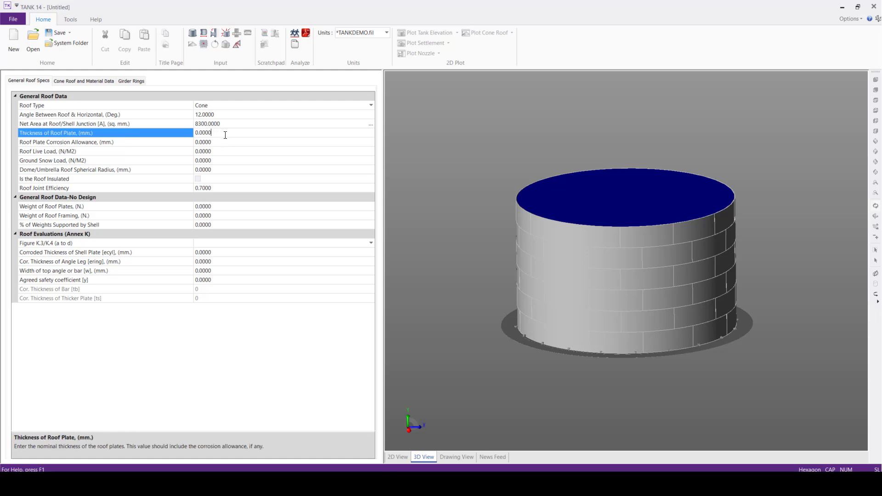
type("15")
left_click(218, 144)
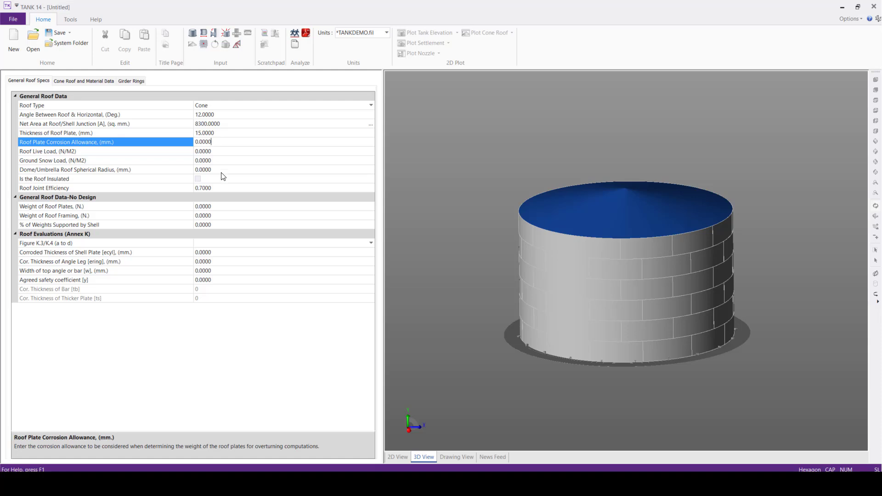
left_click(217, 226)
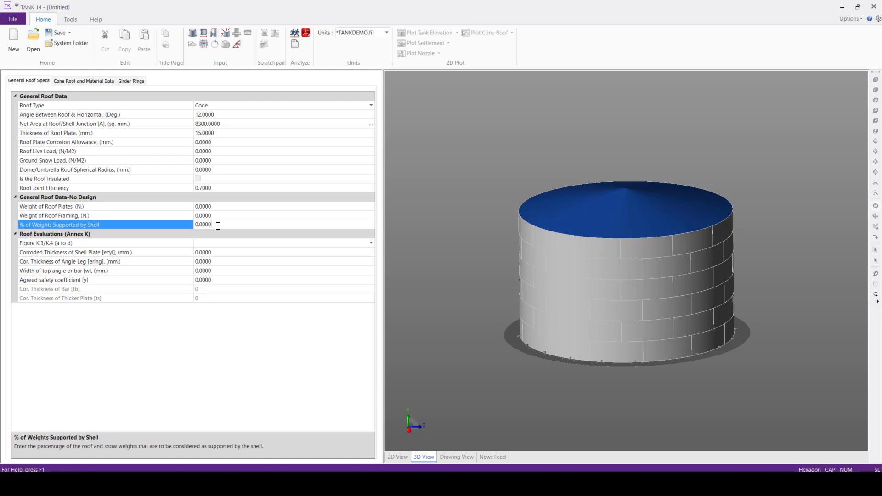
left_click(154, 224)
type("100")
left_click(437, 167)
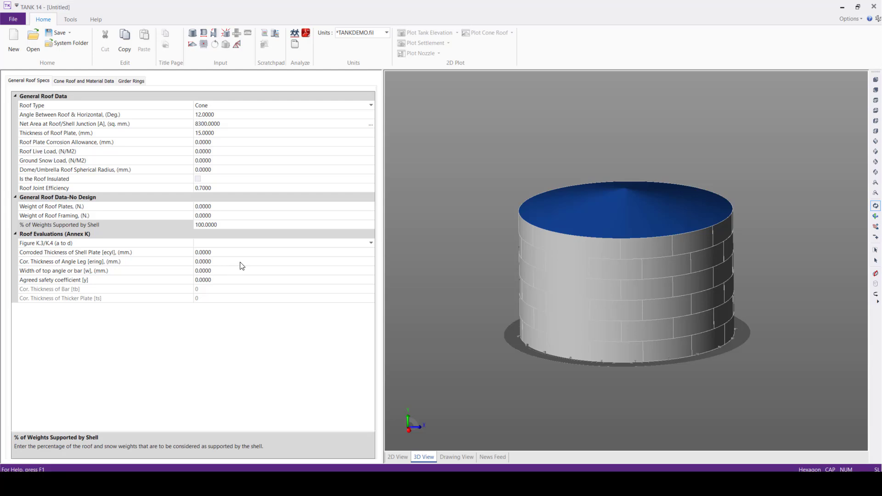
Choose Annex K figure K.3.a with a 5 mm corroded shell plate thickness.
left_click(371, 243)
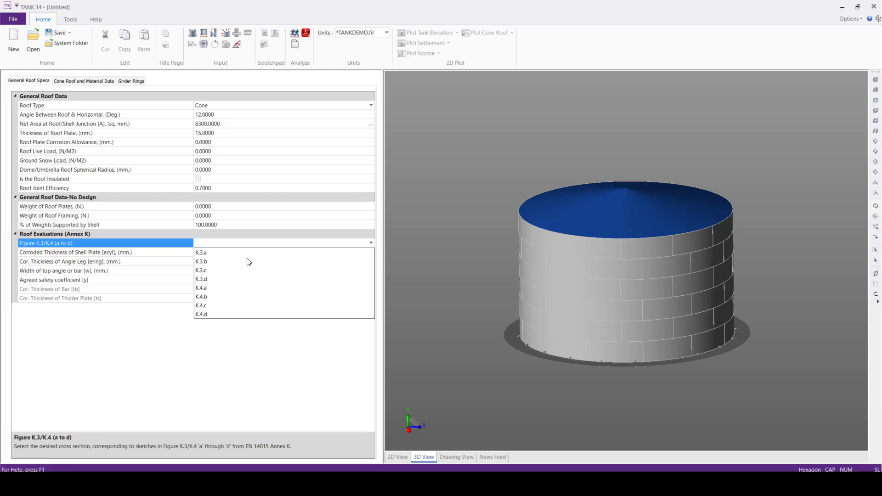
left_click(213, 253)
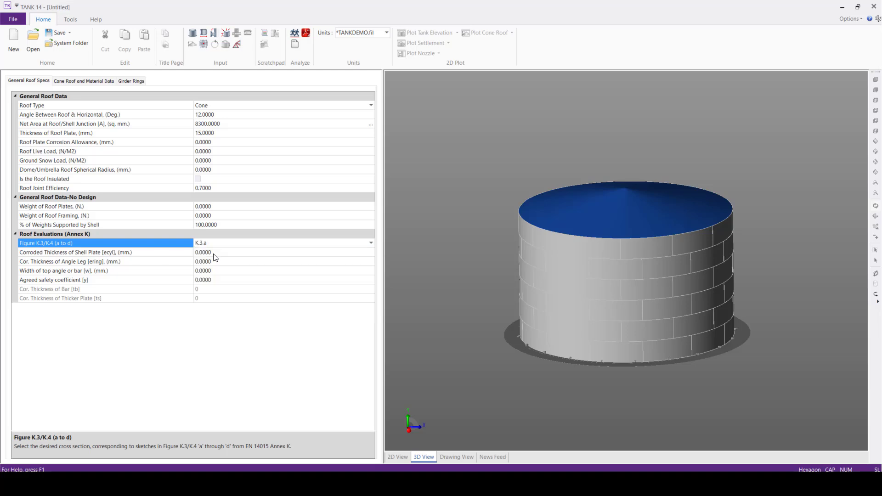
left_click(217, 255)
left_click_drag(158, 247, 158, 248)
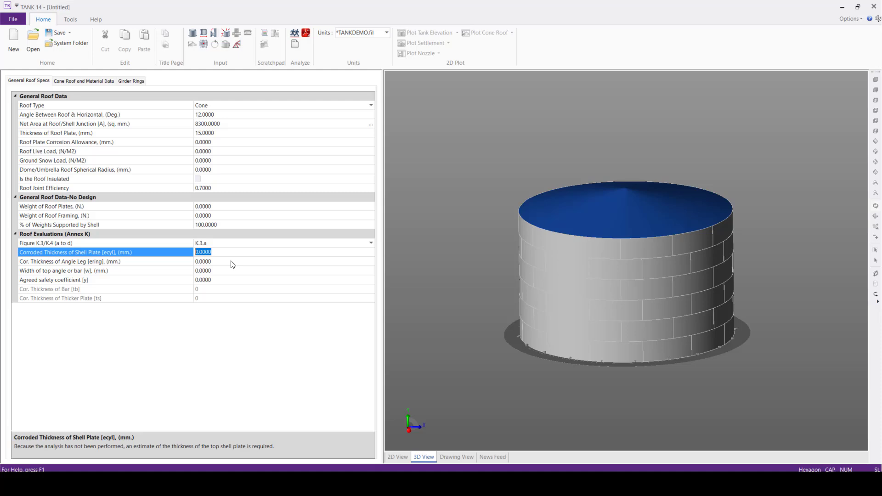
type("5")
key("Tab")
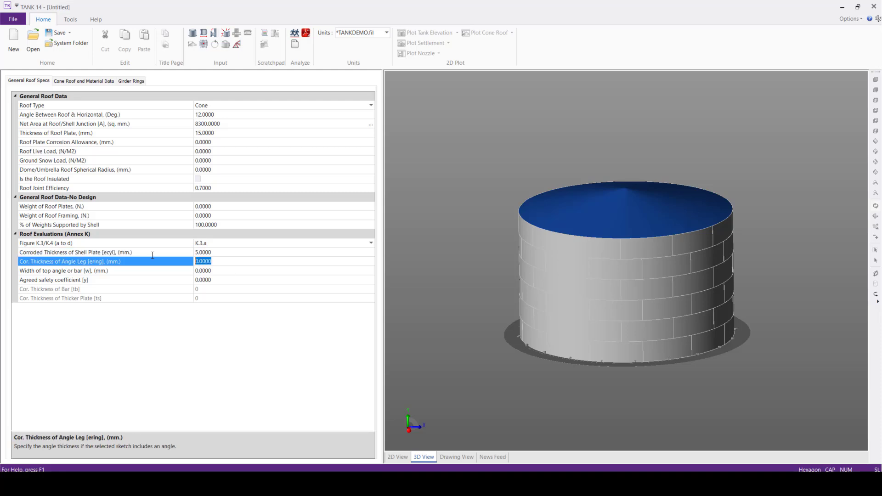
Set 10 mm angle leg thickness, 100 mm top angle width and safety coefficient 1.5.
type("10")
left_click(215, 271)
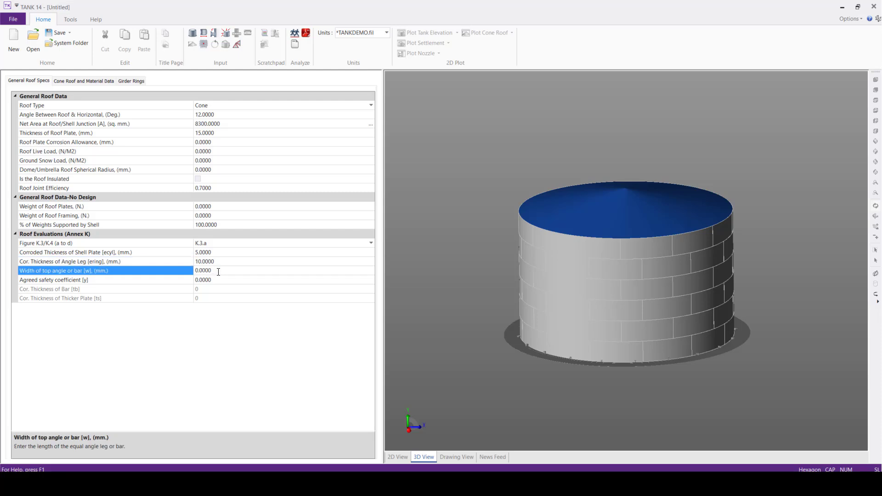
double_click(218, 272)
type("100")
left_click(218, 280)
double_click(219, 279)
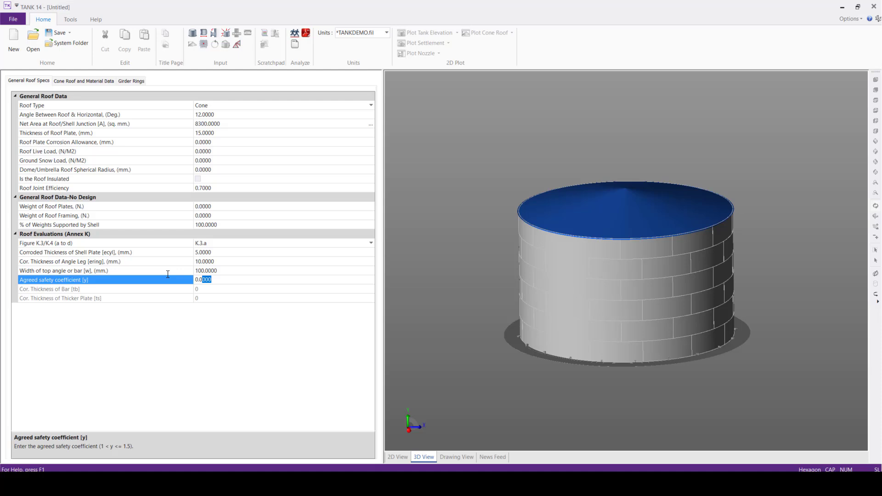
type("1.5")
left_click(487, 217)
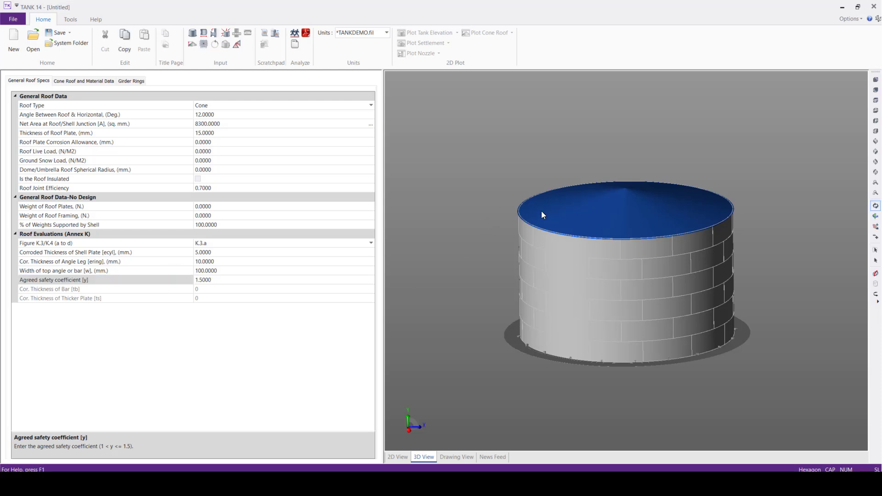
left_click_drag(541, 211, 604, 245)
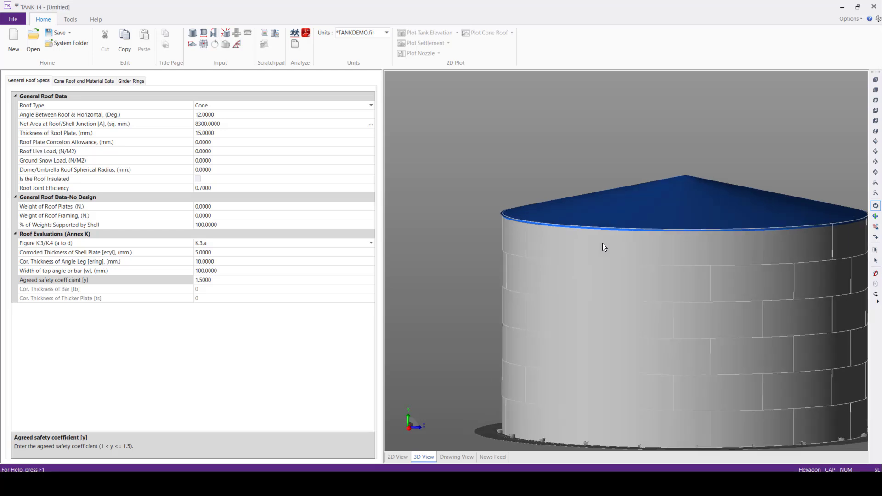
scroll(600, 244, "down", 3)
scroll(652, 274, "down", 1)
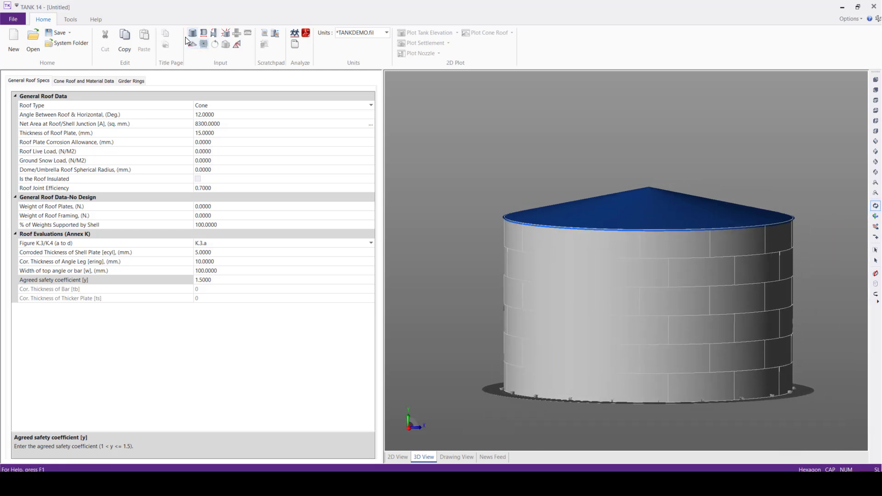
In Seismic Data, enter site amplification factor (j) 1.5 and lateral force coefficient (G1) 0.25.
left_click(203, 44)
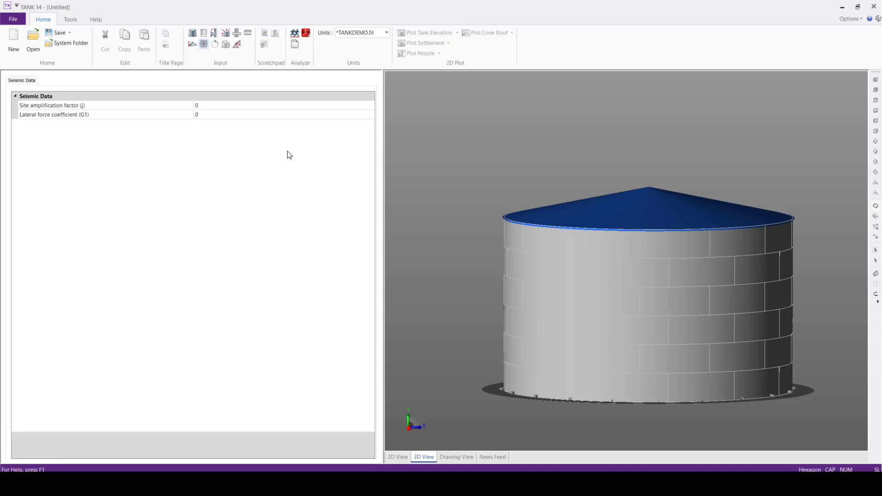
left_click(208, 106)
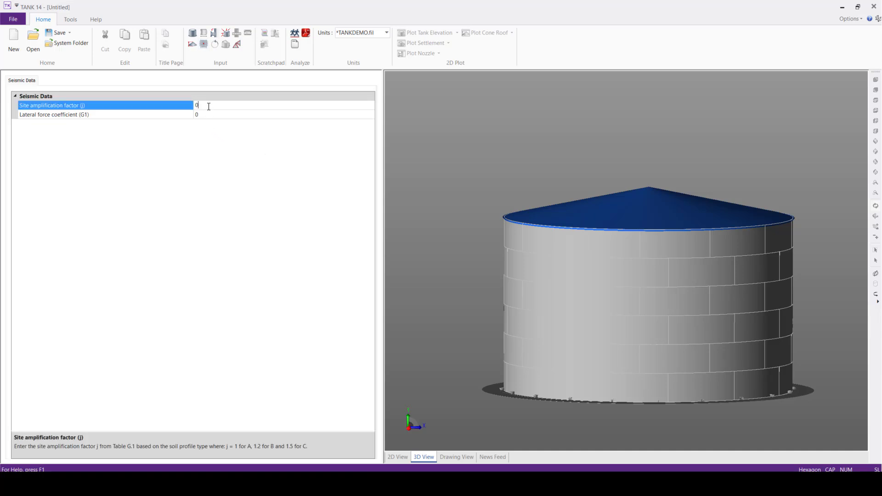
left_click(174, 107)
type("1.5")
left_click(211, 115)
left_click(176, 114)
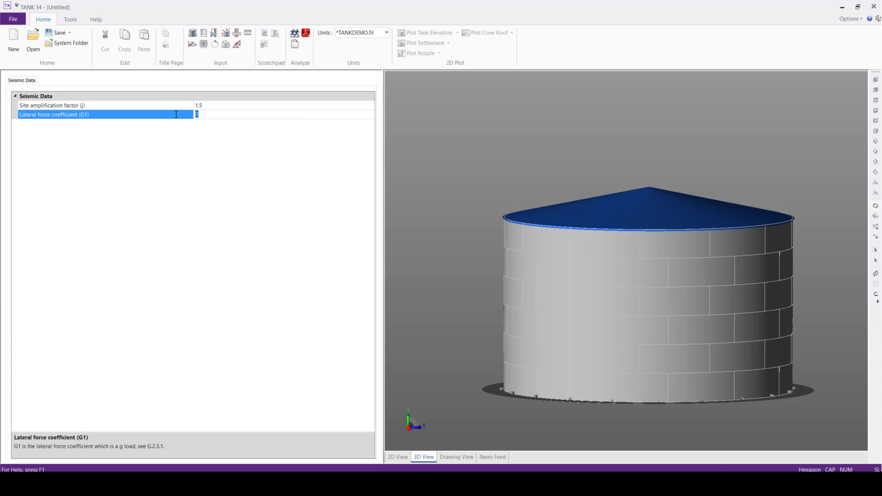
type("0.25")
left_click(480, 134)
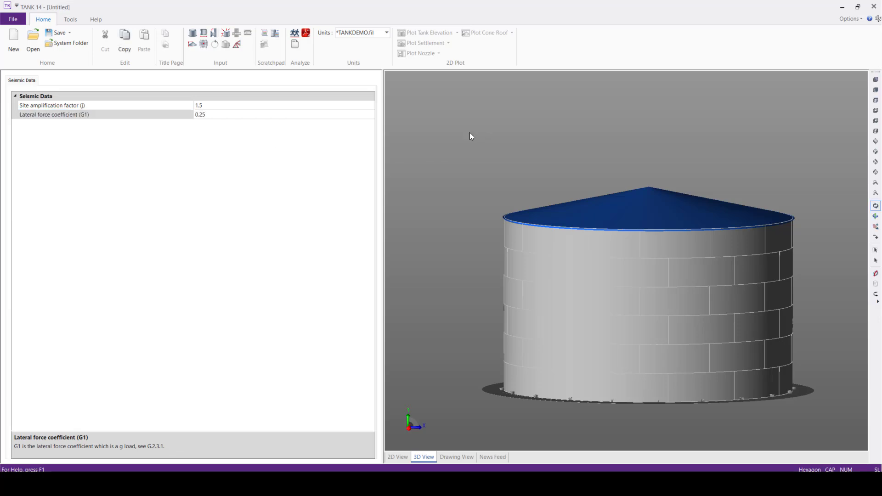
Show the general tank data, orbit the 3D tank, then view the 2D elevation drawing zoomed in.
left_click(193, 33)
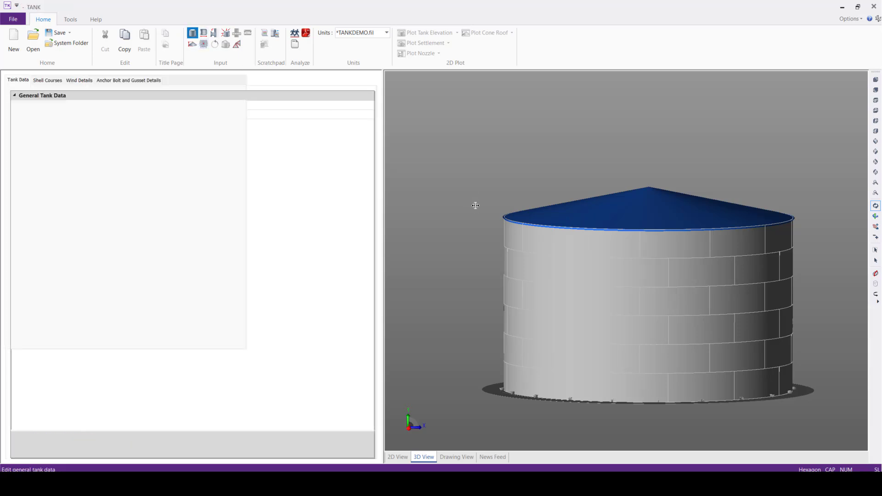
mouse_move(483, 214)
left_mouse_down()
mouse_move(472, 242)
mouse_move(536, 250)
mouse_move(482, 243)
mouse_move(486, 228)
left_mouse_up()
scroll(486, 228, "up", 2)
mouse_move(495, 269)
left_mouse_down()
mouse_move(486, 278)
mouse_move(490, 268)
left_mouse_up()
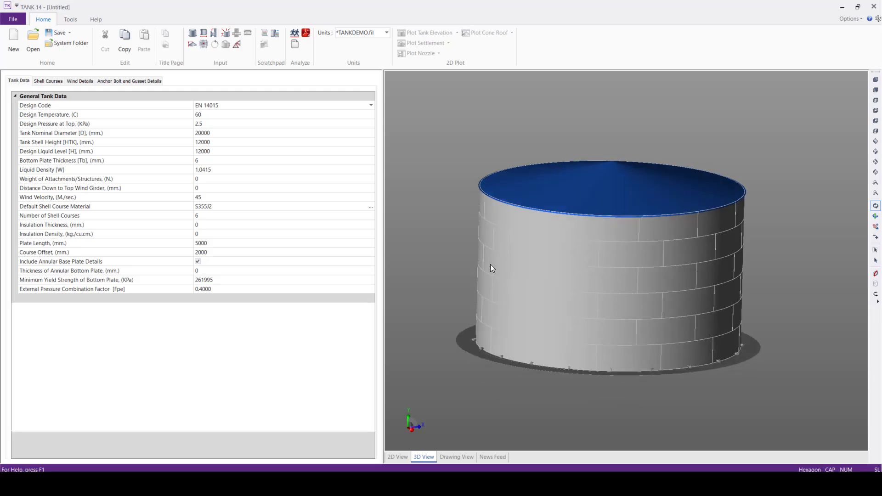
left_click(452, 458)
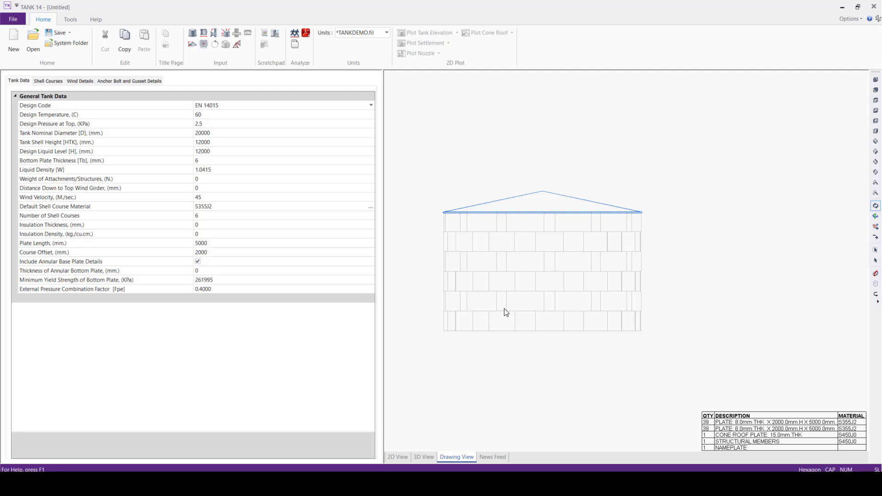
scroll(493, 338, "up", 2)
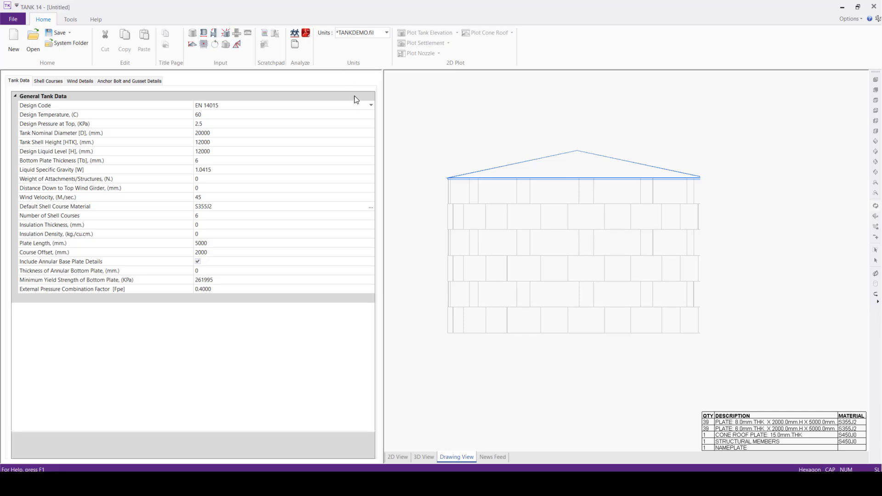
Run the analysis, saving the model as 'demo'.
left_click(294, 32)
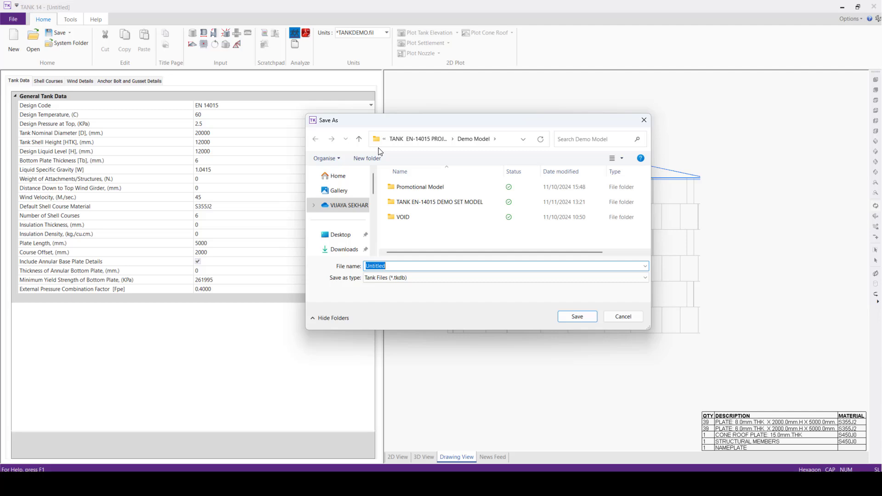
type("d")
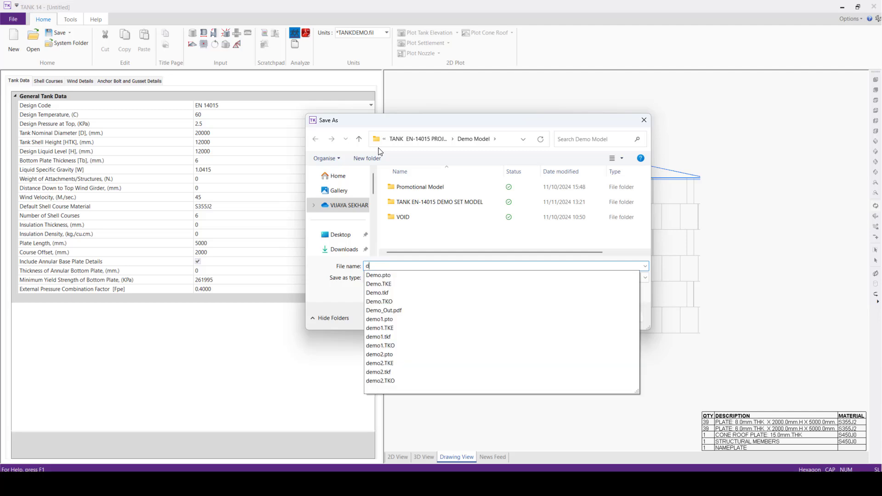
key("BackSpace")
type("demo")
left_click(562, 327)
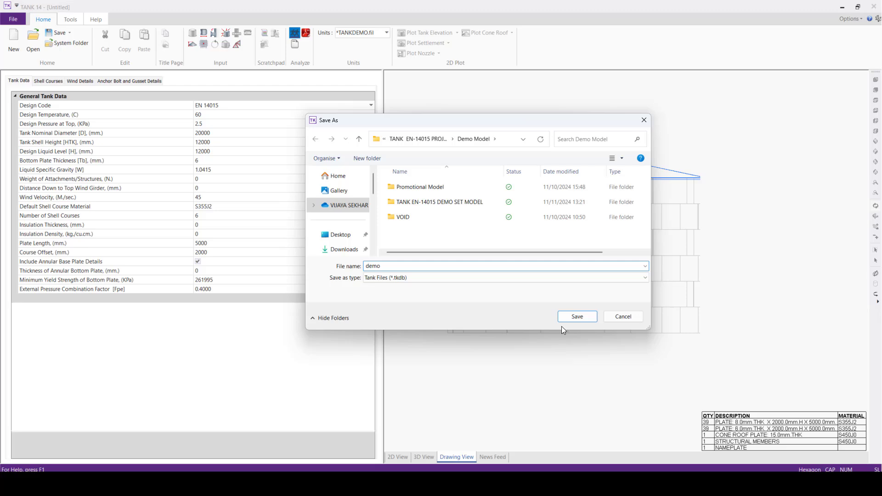
left_click(576, 321)
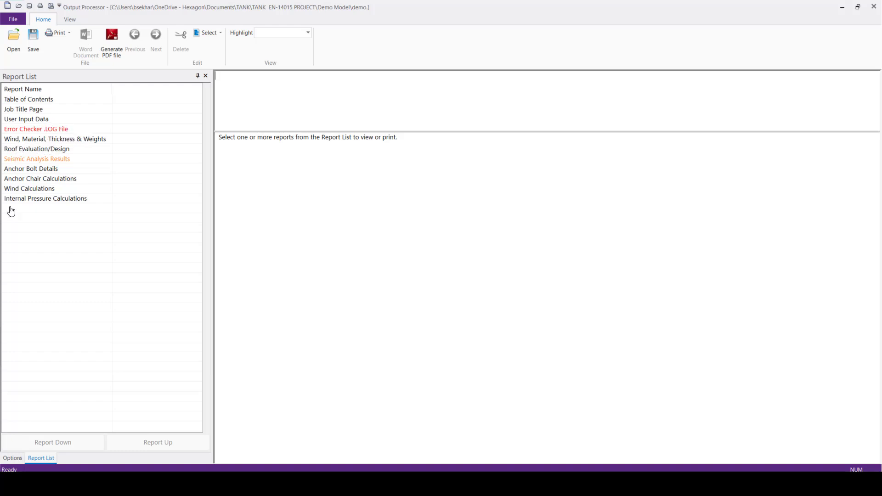
Check the Error Checker log, then display the Wind, Material, Thickness & Weights report.
left_click(44, 133)
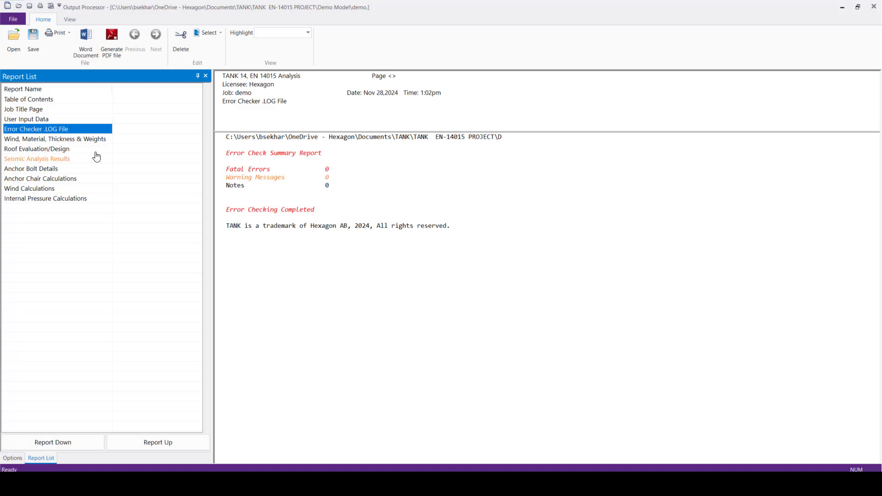
left_click(86, 139)
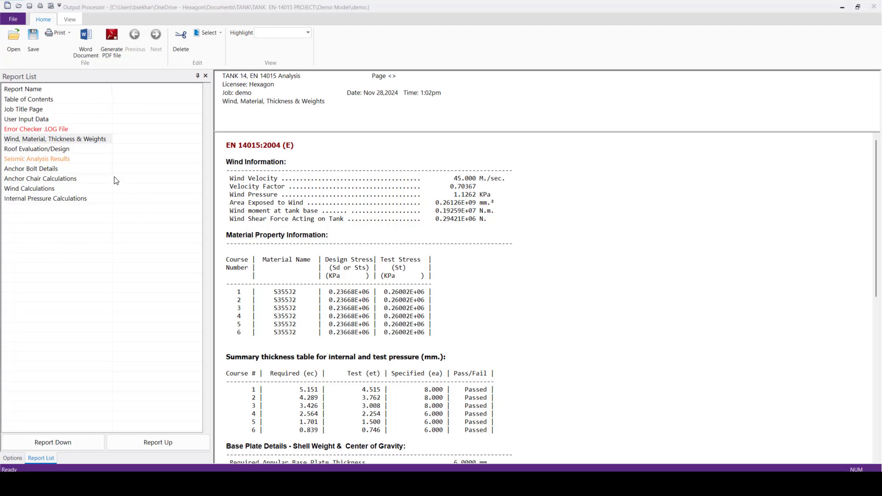
Scroll through the Roof Evaluation/Design report, then show Internal Pressure Calculations (8.000 mm courses).
left_click(59, 151)
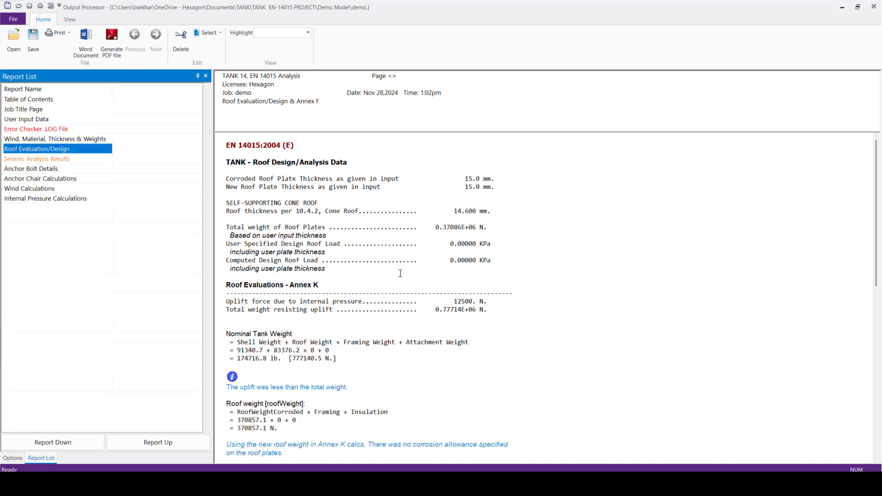
scroll(390, 234, "down", 3)
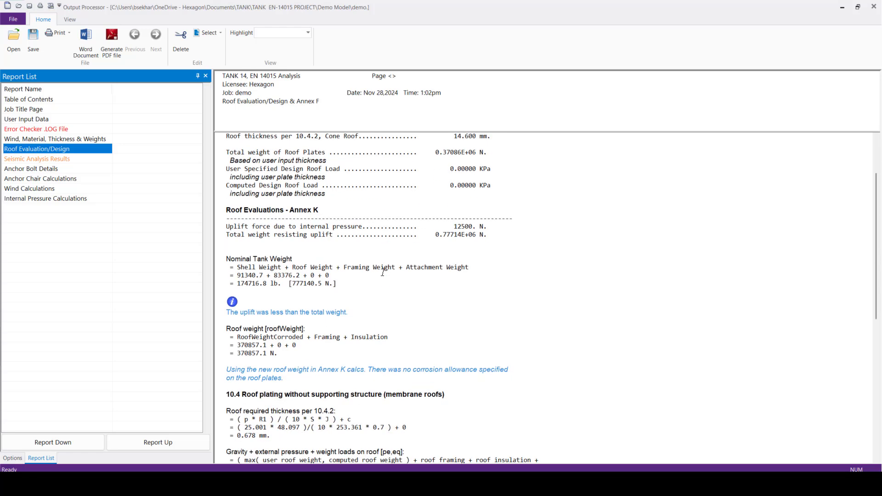
scroll(333, 306, "down", 3)
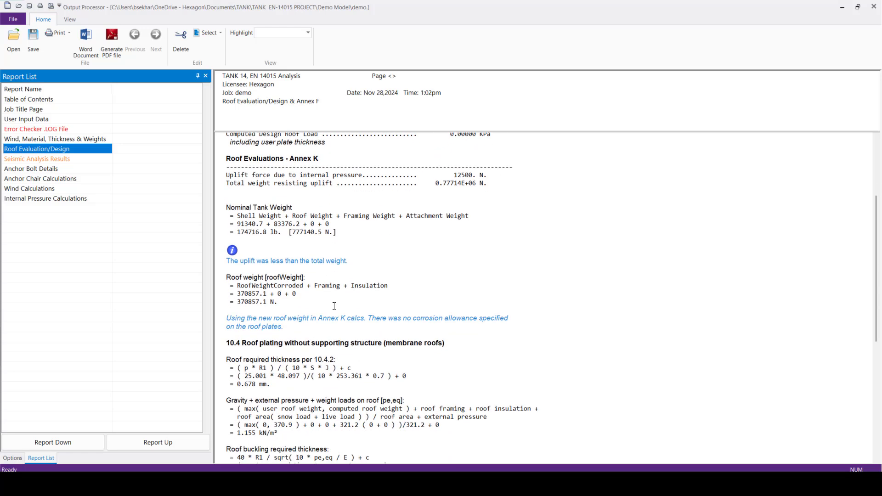
scroll(334, 298, "down", 2)
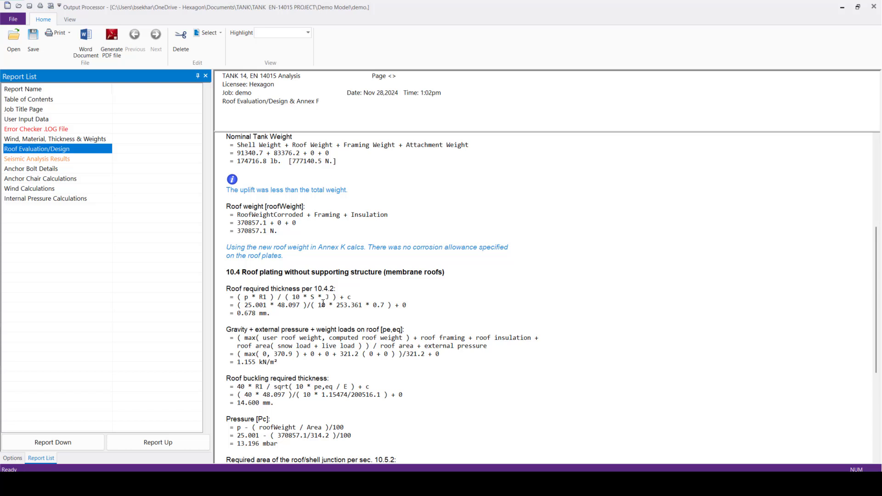
left_click(75, 199)
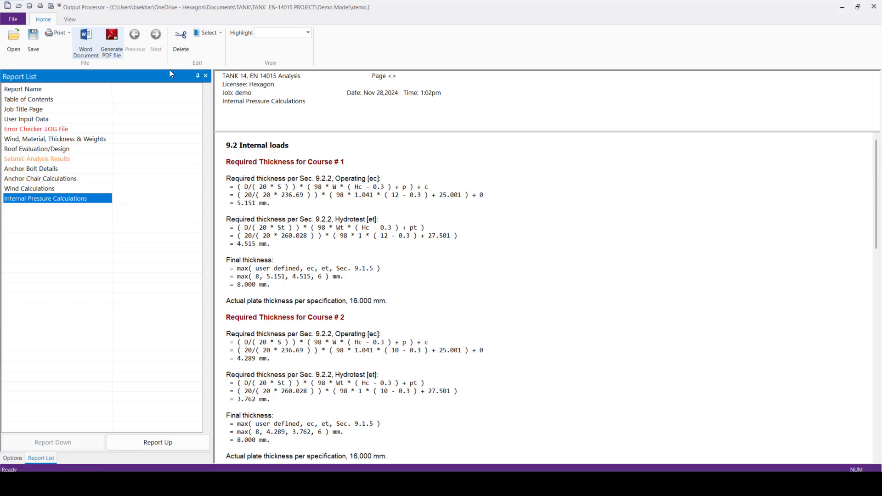
Export all reports to demo_Out.pdf and page through the 20-page report in Acrobat.
left_click(112, 59)
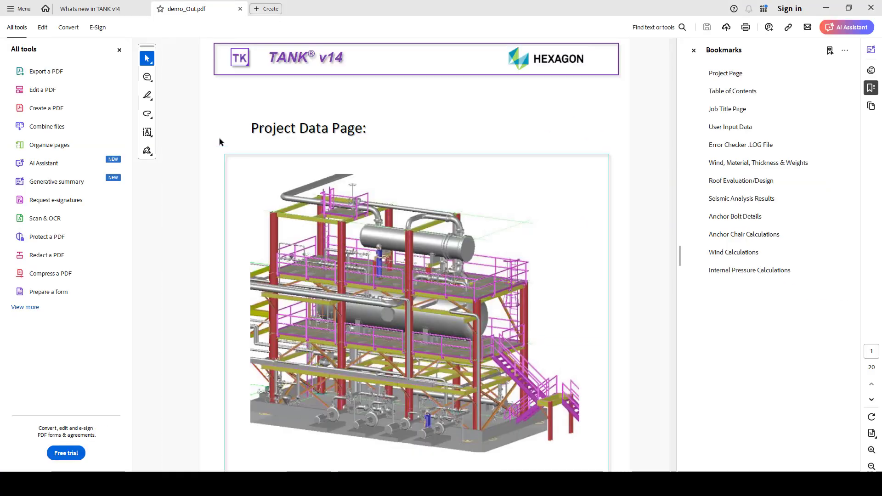
left_click(116, 50)
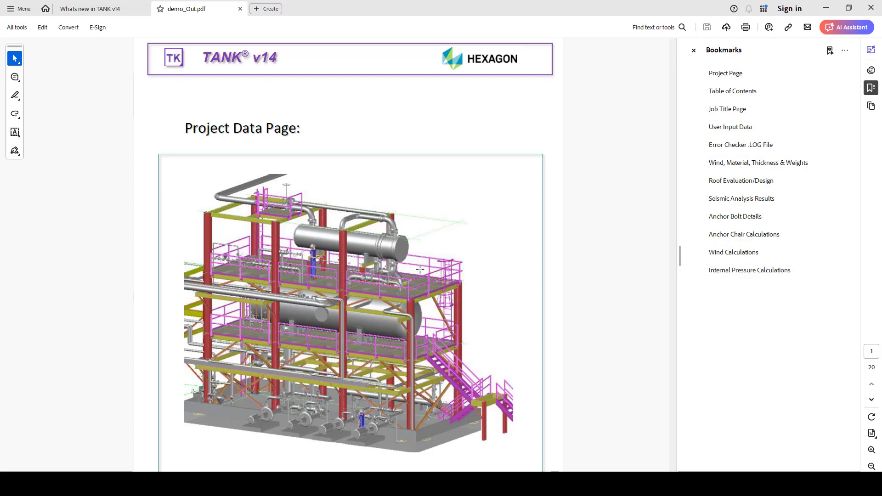
scroll(422, 268, "down", 3)
scroll(422, 268, "down", 7)
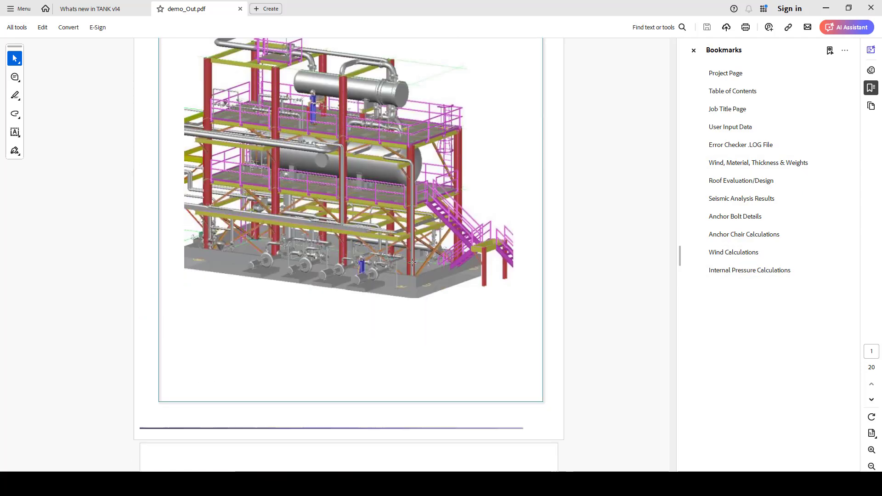
scroll(412, 262, "down", 10)
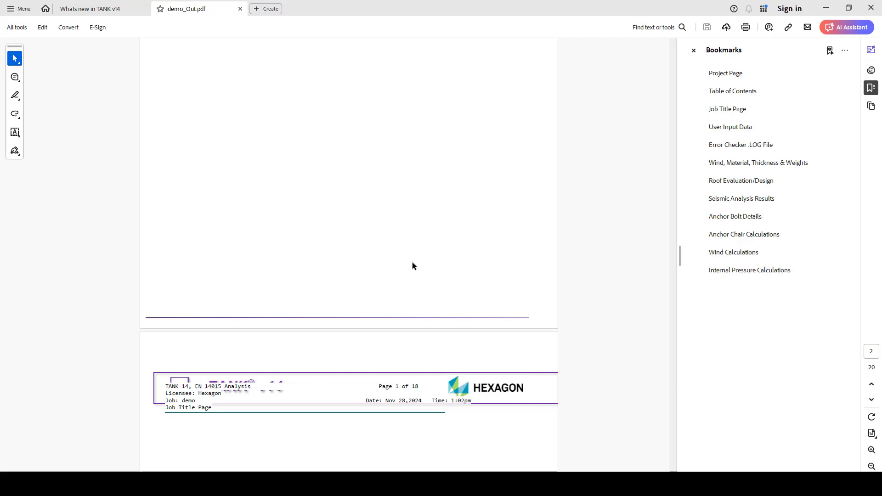
scroll(412, 262, "down", 10)
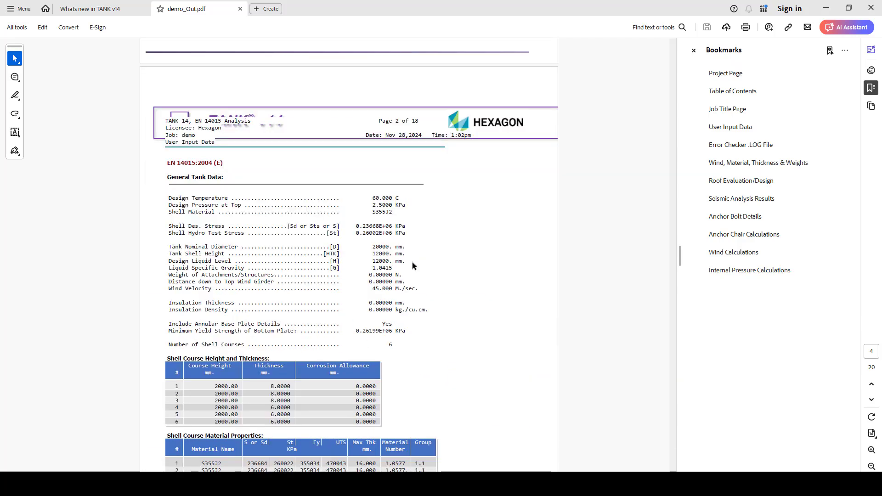
scroll(466, 263, "down", 5)
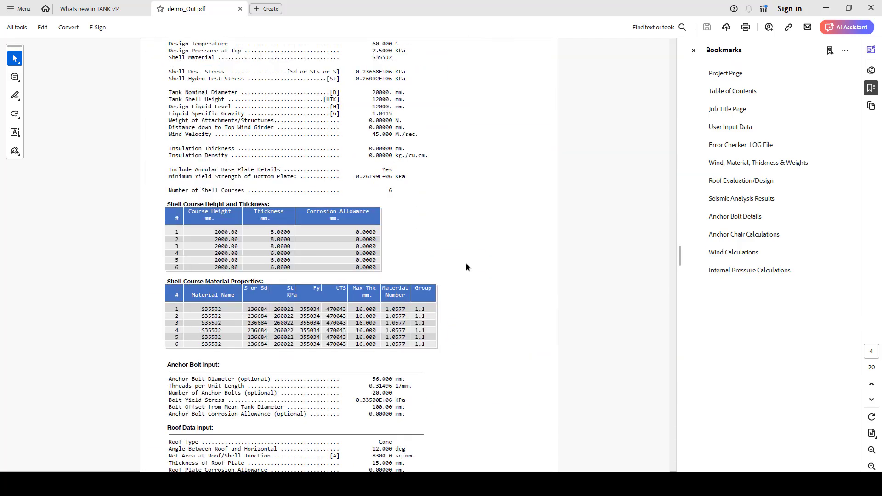
scroll(464, 260, "down", 10)
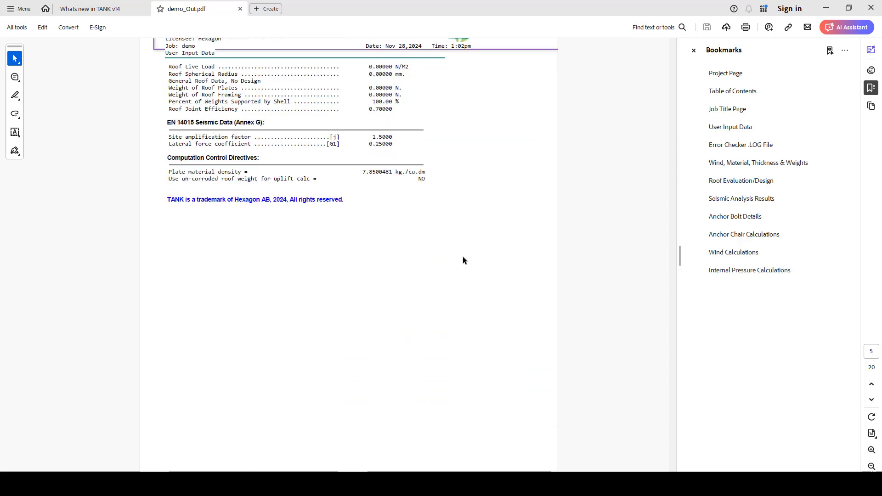
scroll(462, 256, "down", 15)
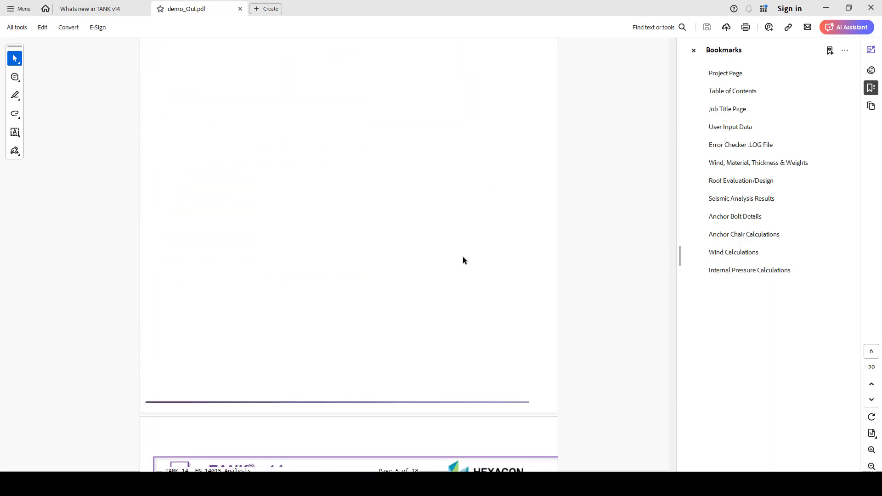
scroll(462, 257, "down", 15)
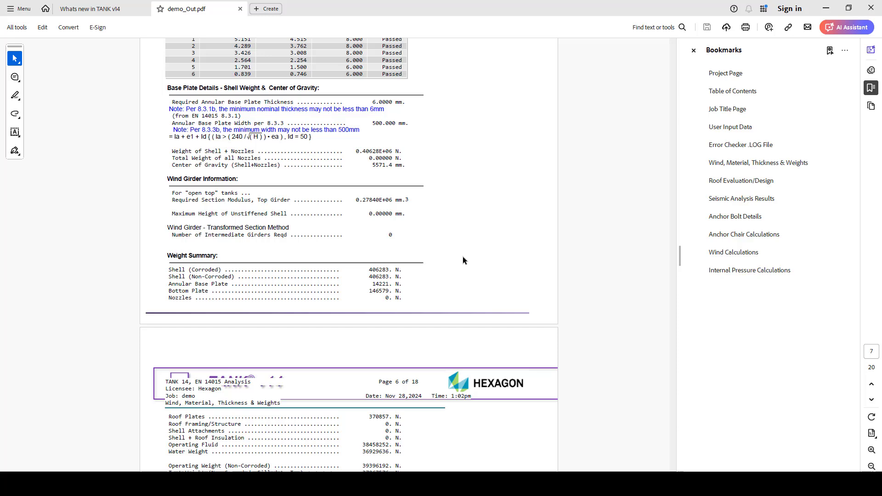